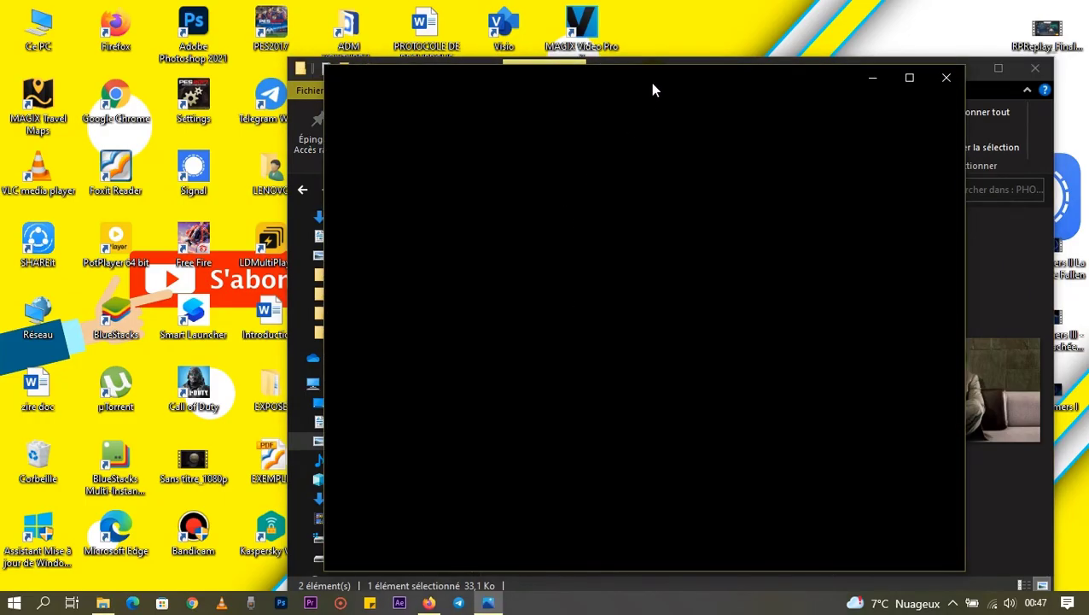
Open the tmb_29138_1106 photo alongside ID.jpg and arrange both photo windows side by side for comparison
drag(651, 85, 401, 85)
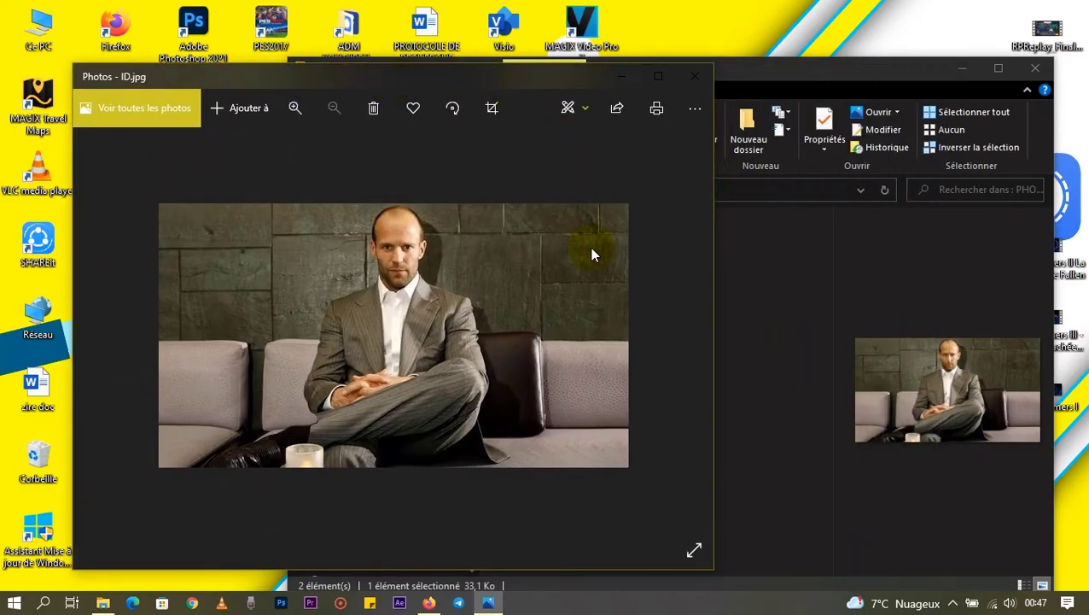
click(773, 279)
click(626, 273)
double_click(632, 279)
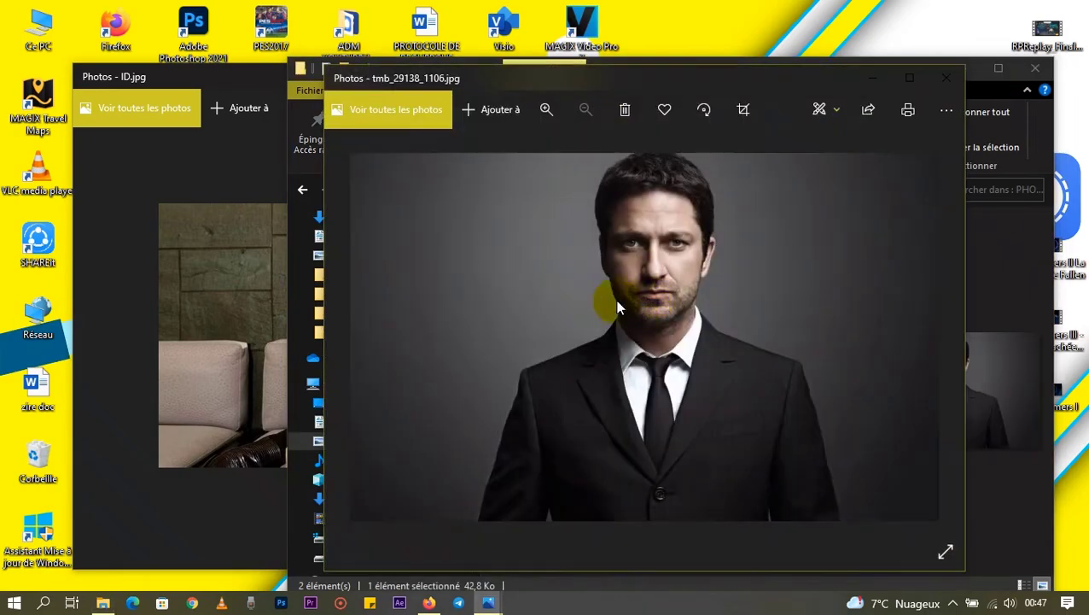
drag(521, 83, 1087, 86)
click(262, 256)
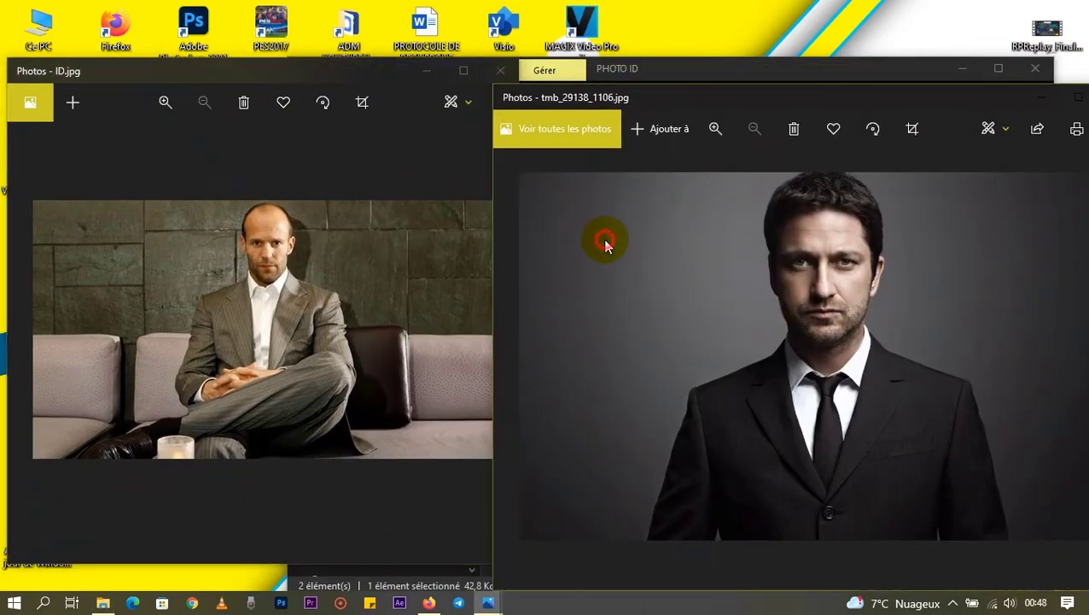
drag(502, 246, 524, 254)
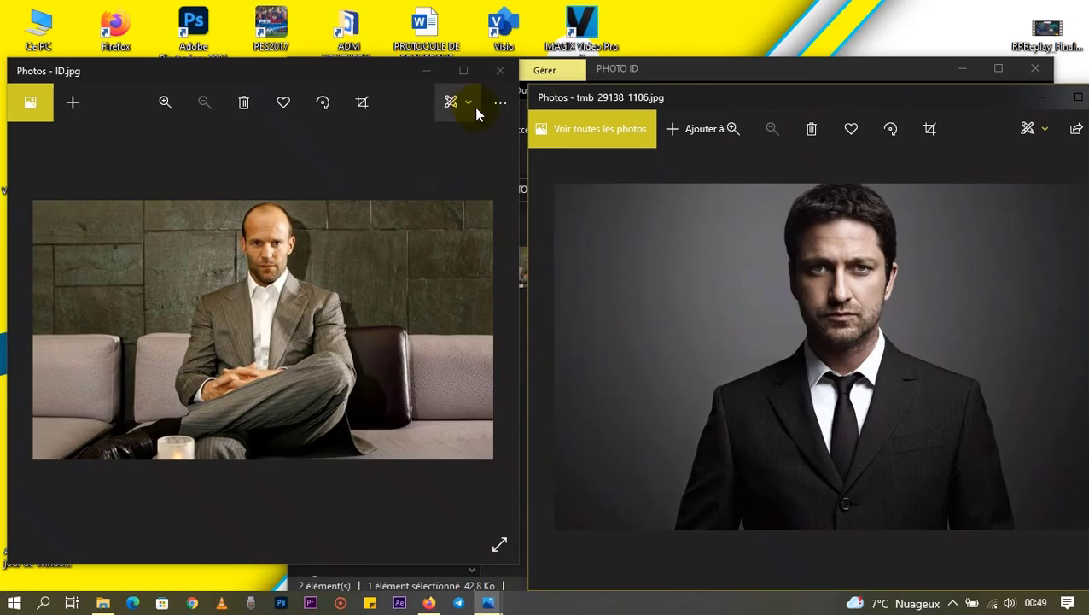
Close the ID.jpg photo and the PHOTO ID folder window, and move the remaining photo window aside
click(498, 72)
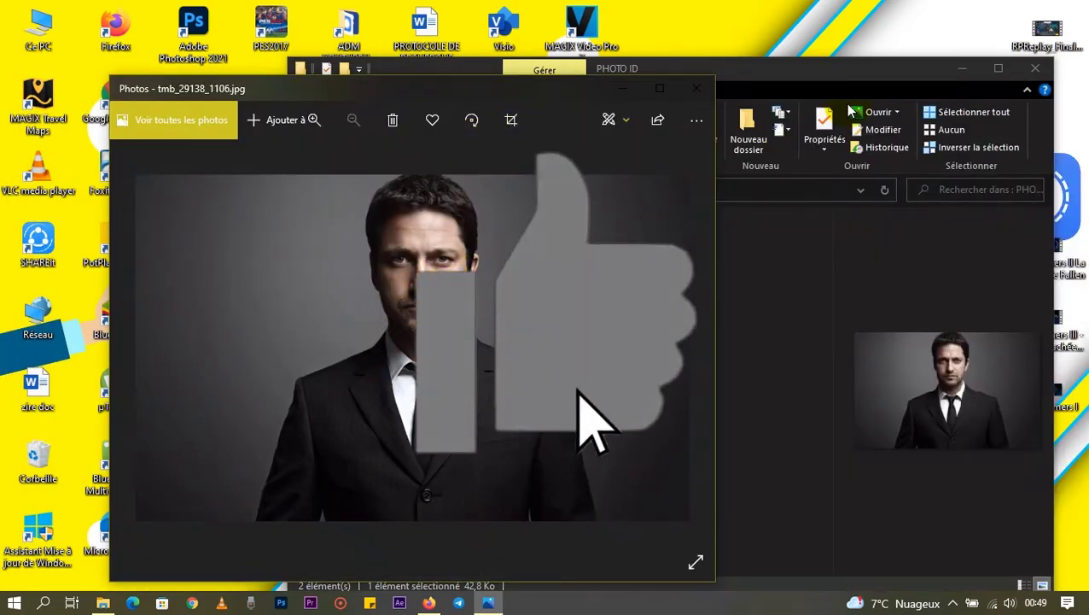
click(1031, 71)
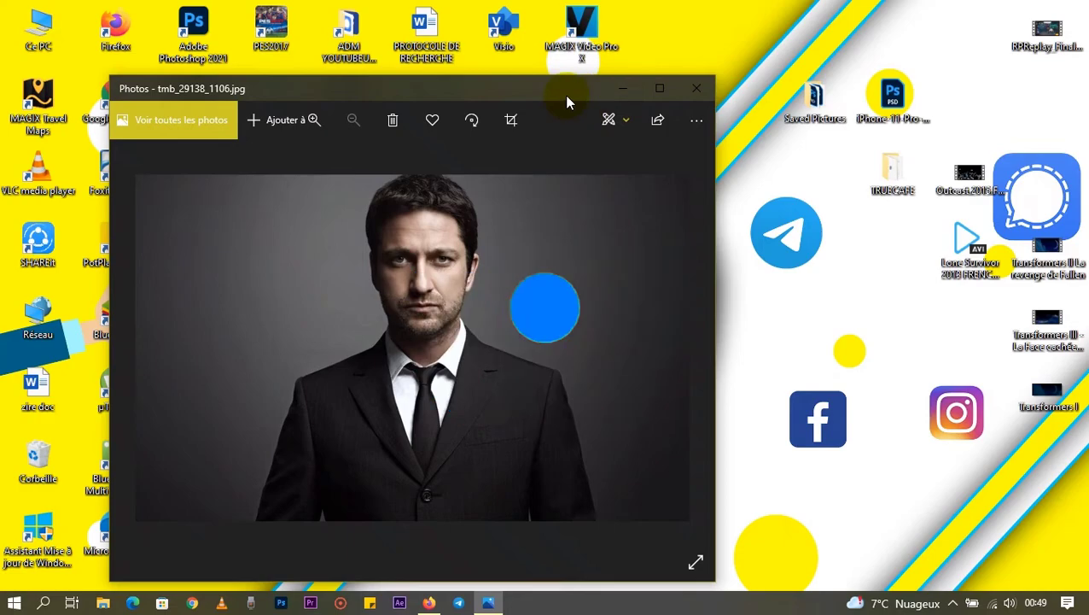
drag(538, 94, 1001, 133)
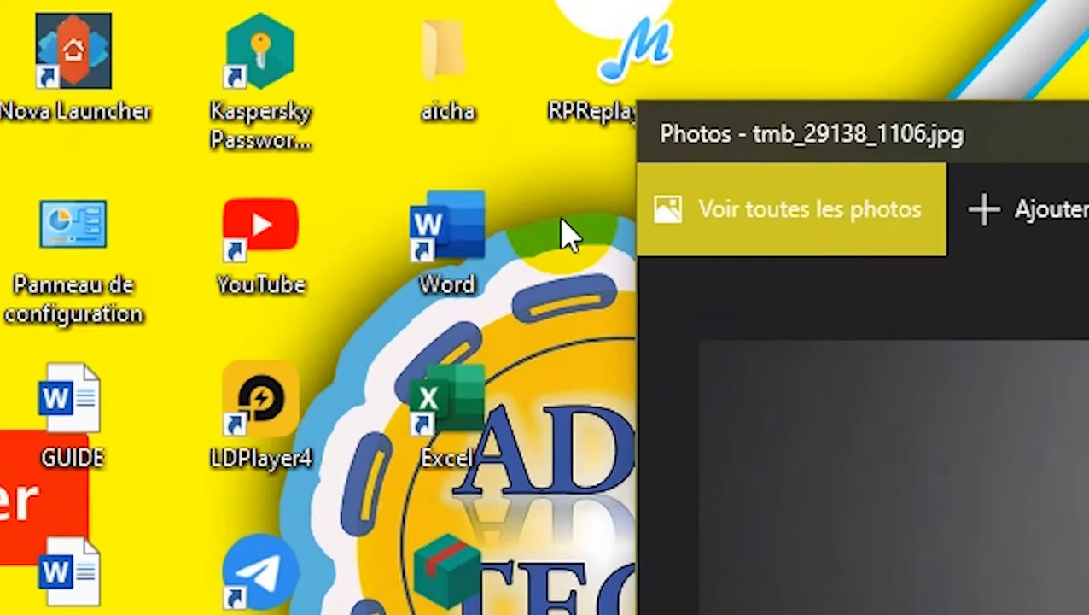
Switch to Word, create a blank document and change its page display from dark to white
double_click(468, 242)
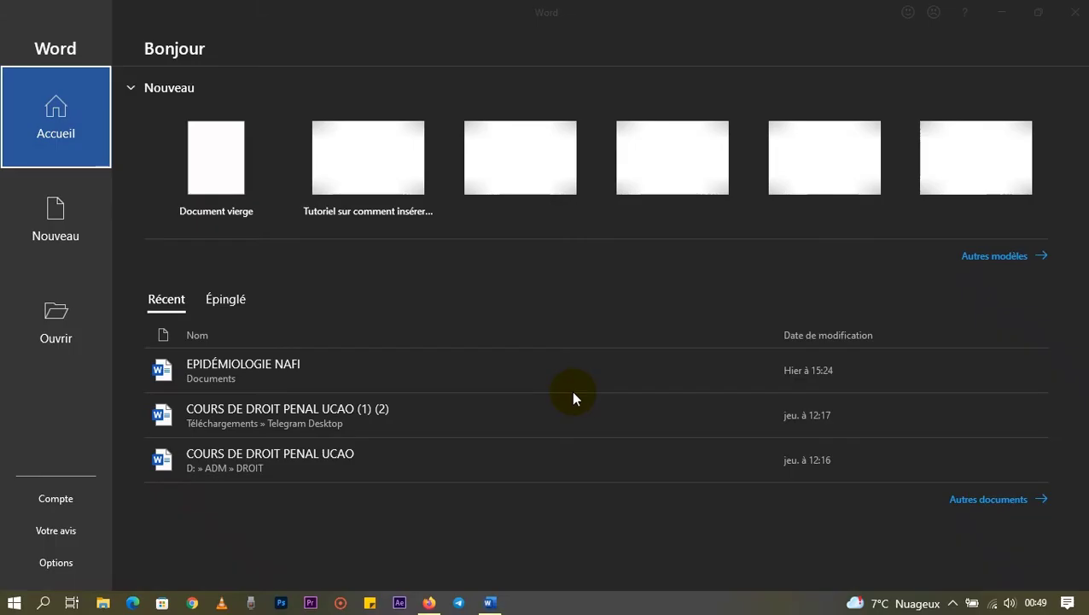
click(224, 167)
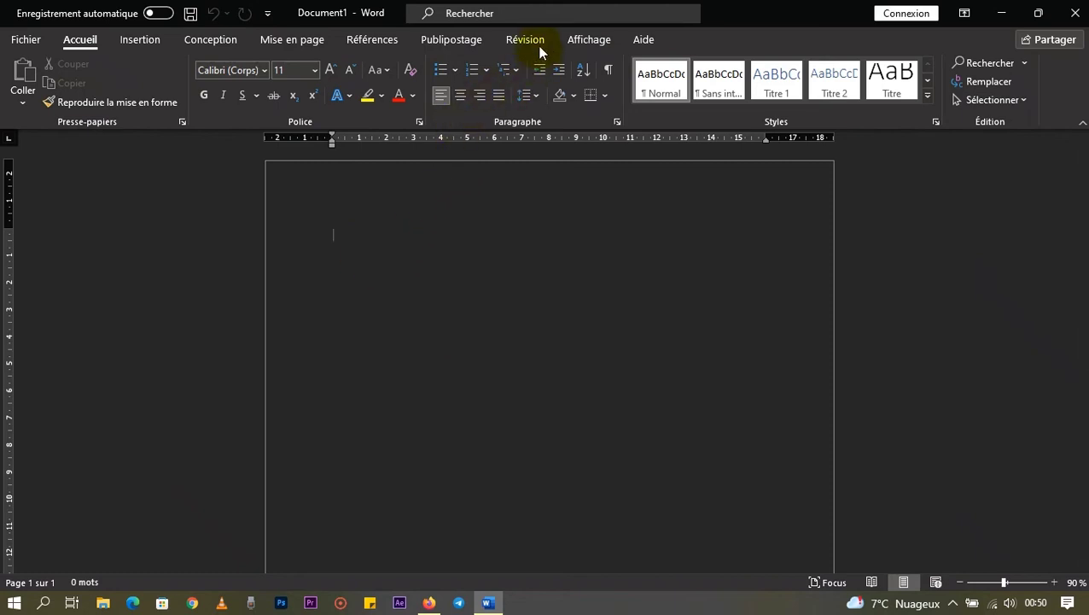
click(574, 44)
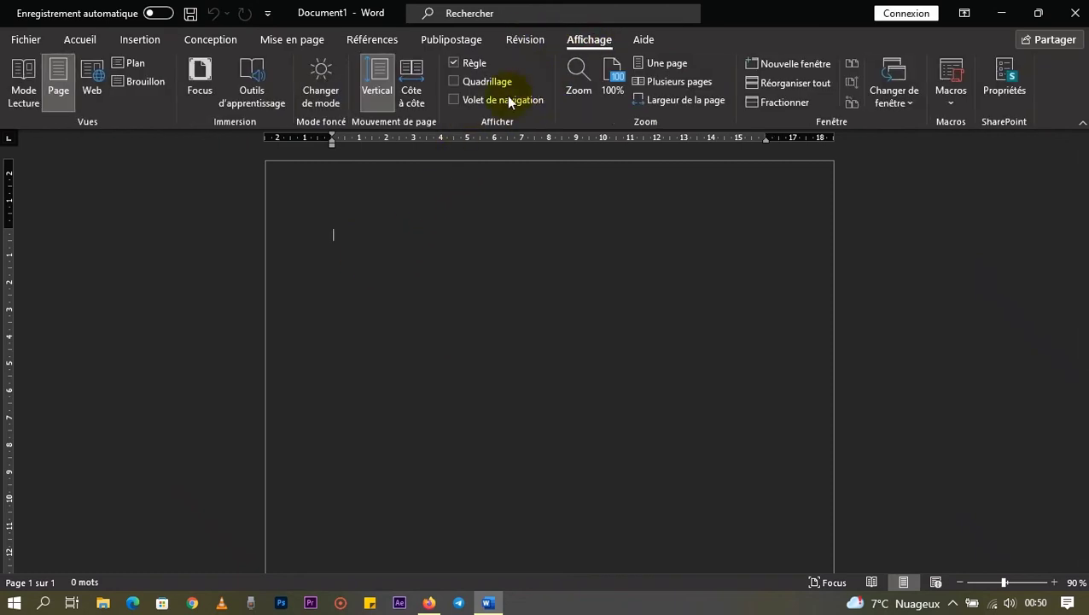
click(319, 102)
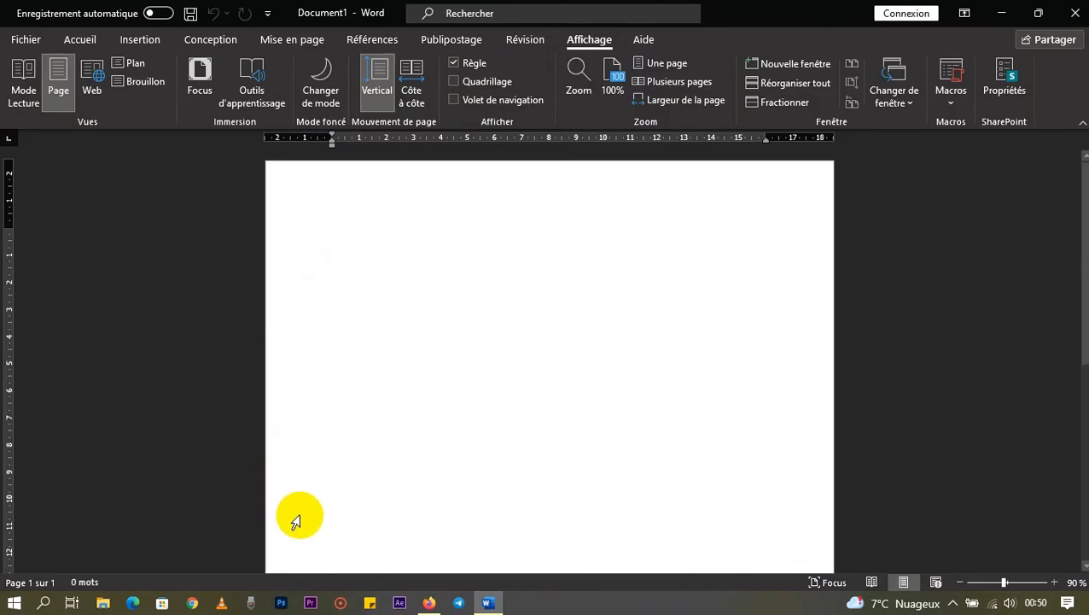
Insert the tmb_29138_1106 photo from the PHOTO ID folder in Images into the blank document
click(107, 604)
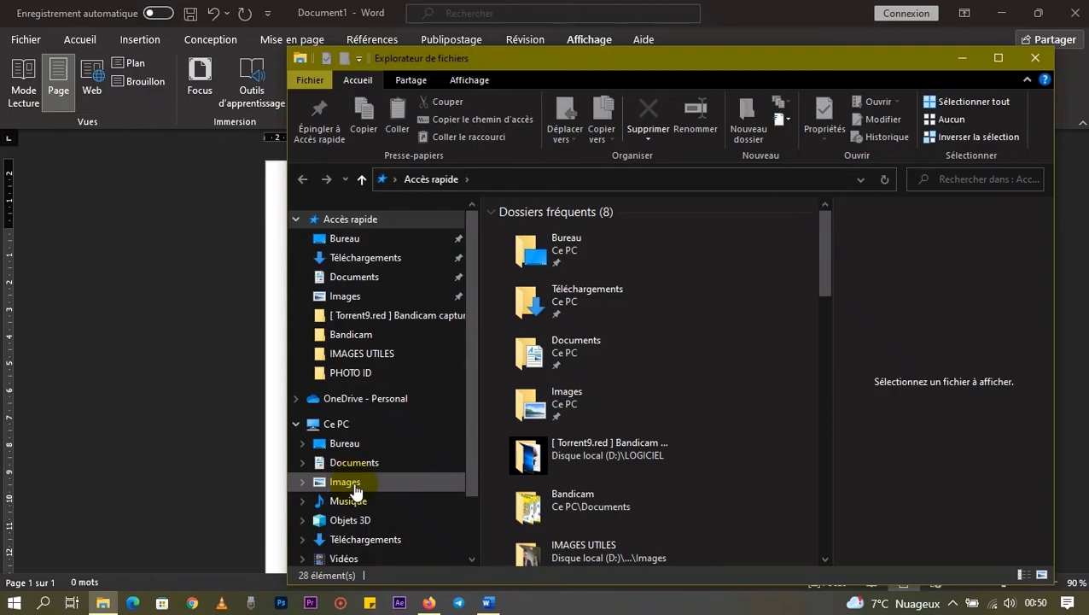
click(345, 482)
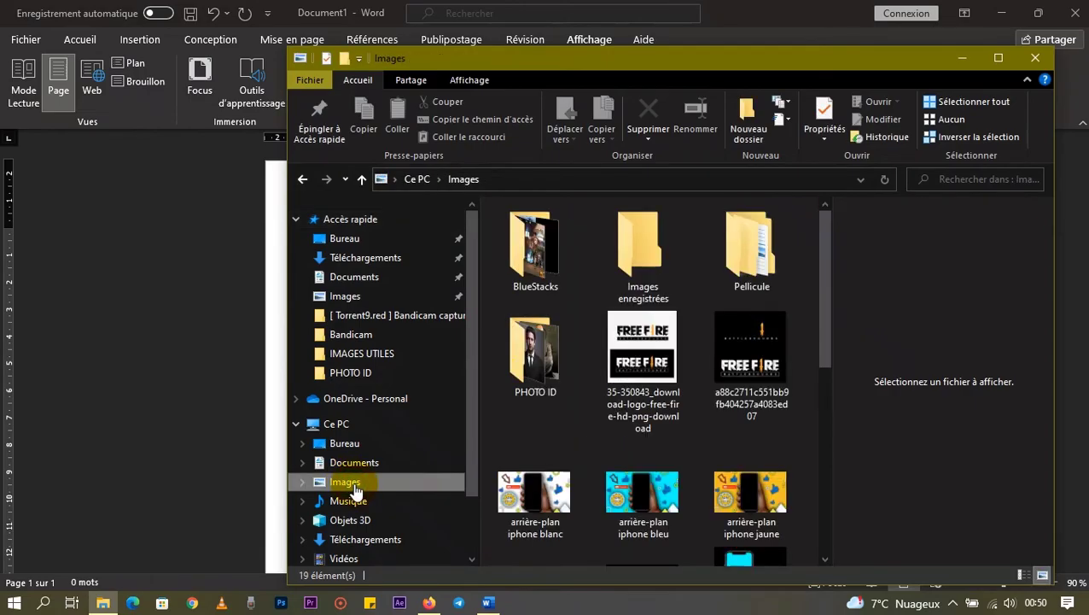
double_click(524, 346)
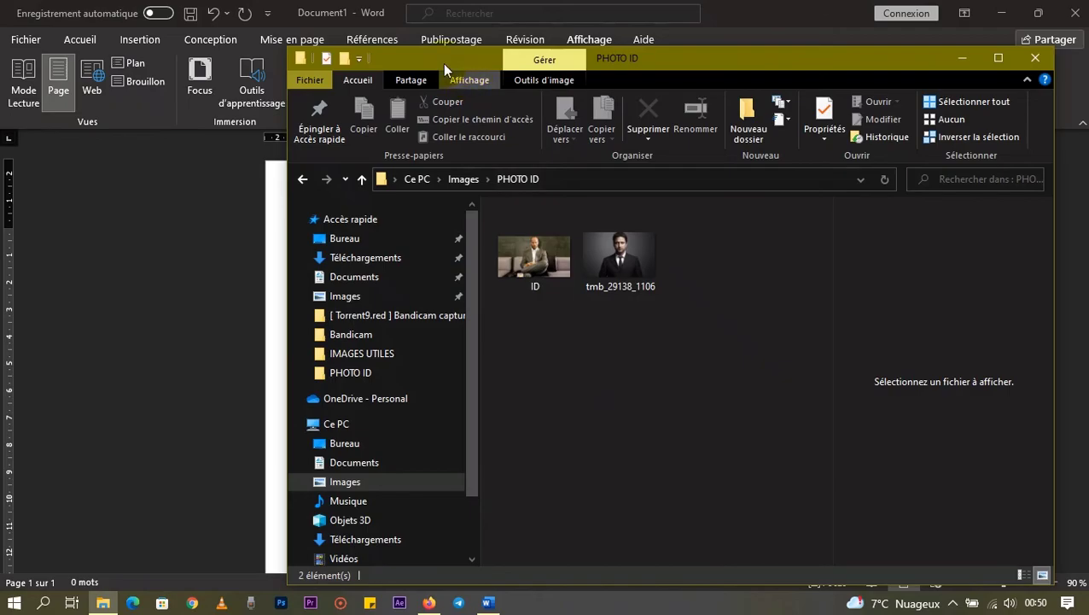
drag(450, 67, 720, 122)
drag(857, 327, 461, 339)
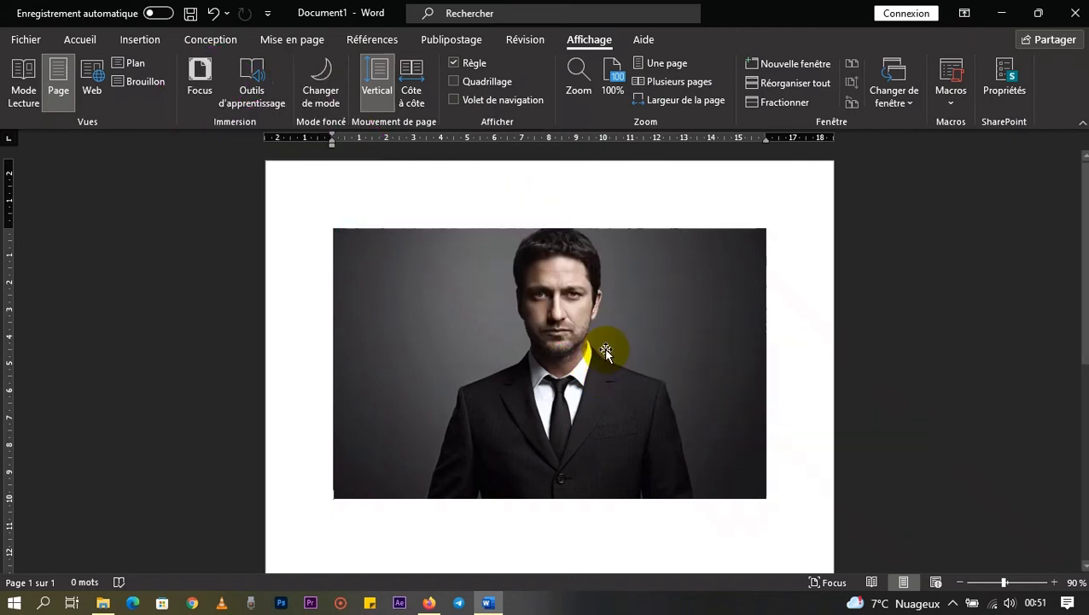
Select the inserted portrait and start the background removal on it
click(553, 386)
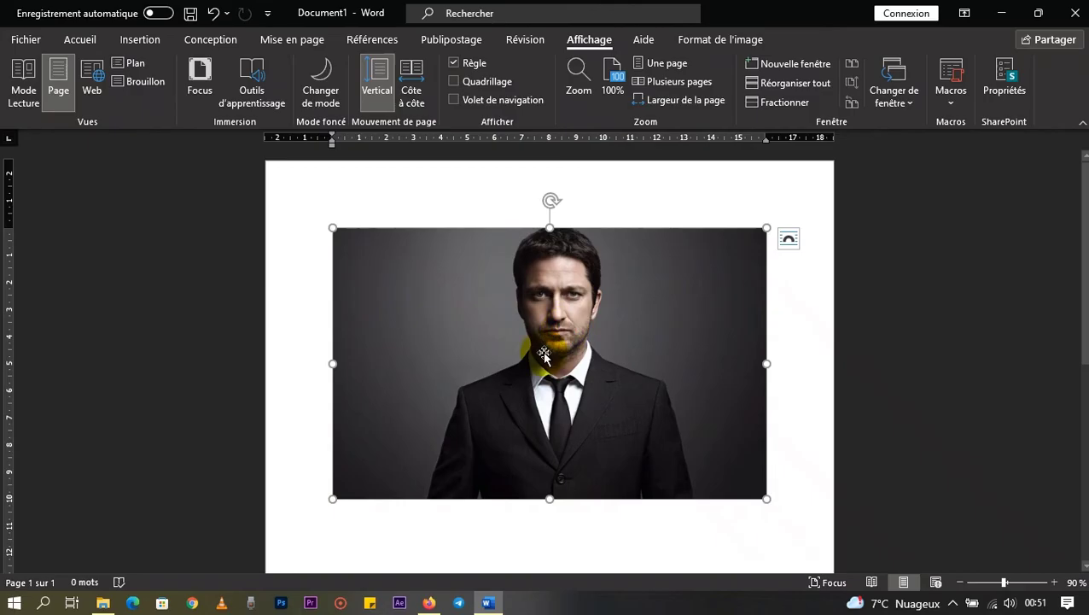
double_click(461, 333)
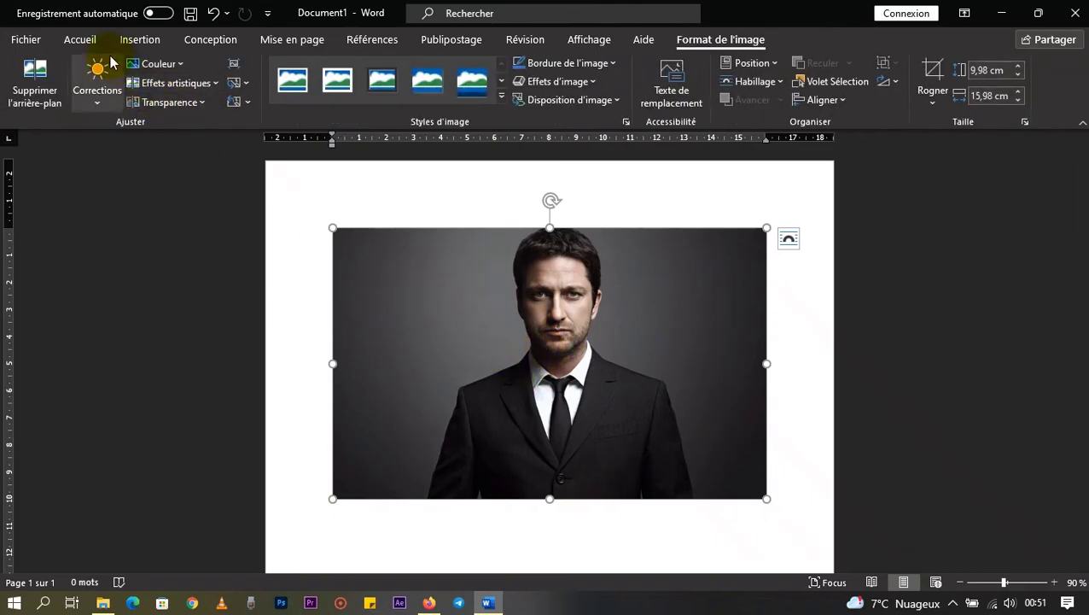
click(792, 394)
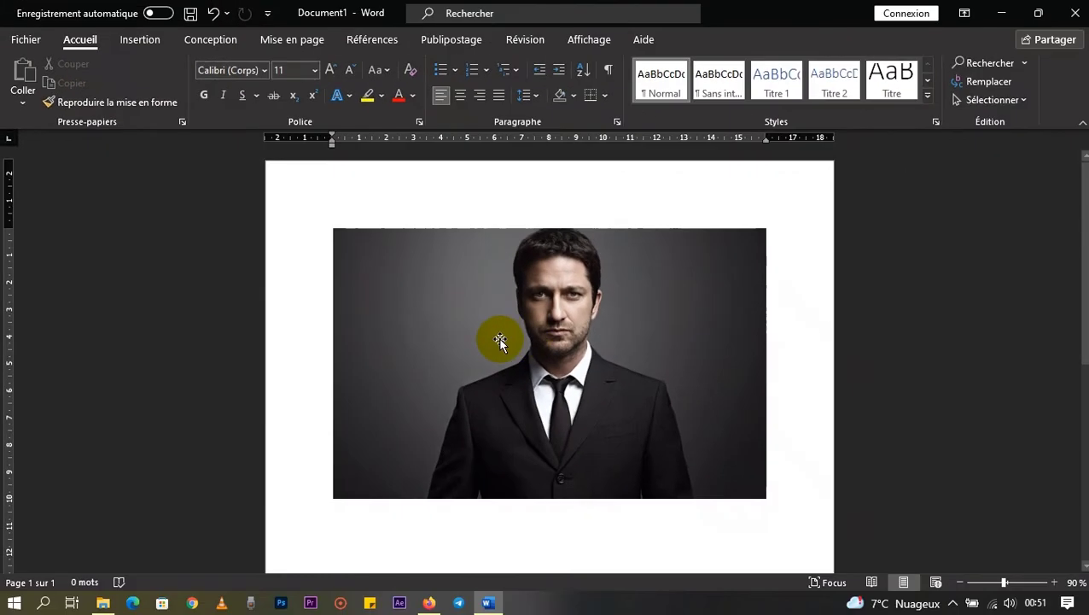
click(500, 341)
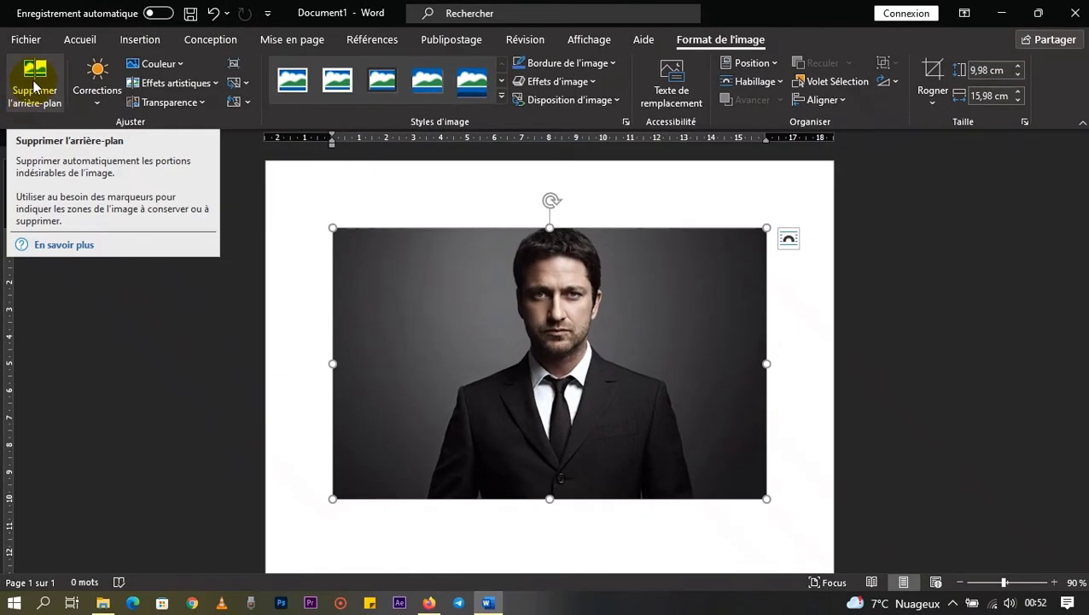
click(34, 85)
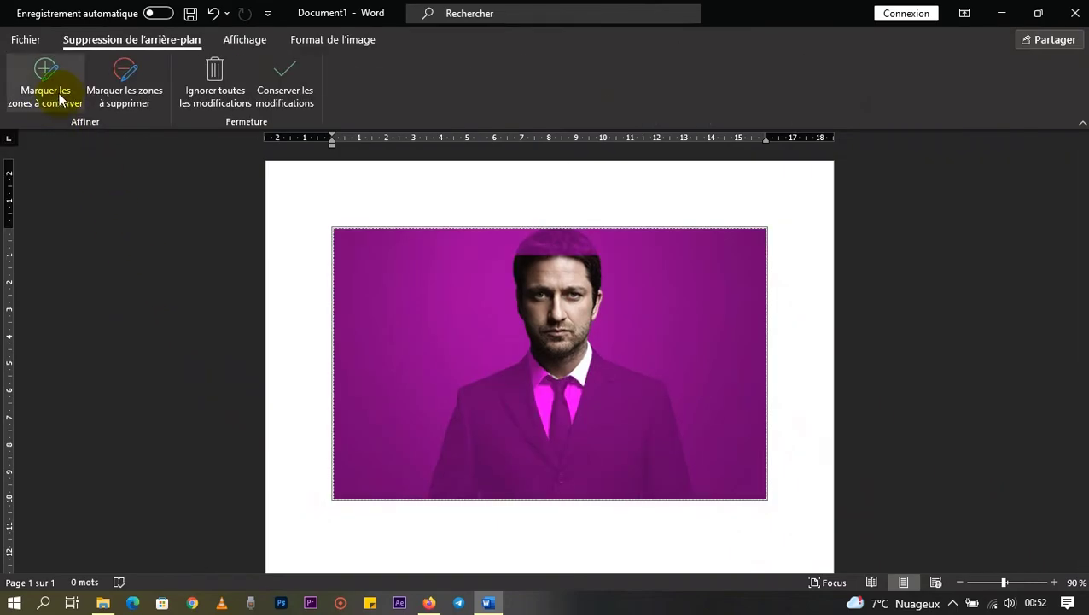
mouse_move(578, 7)
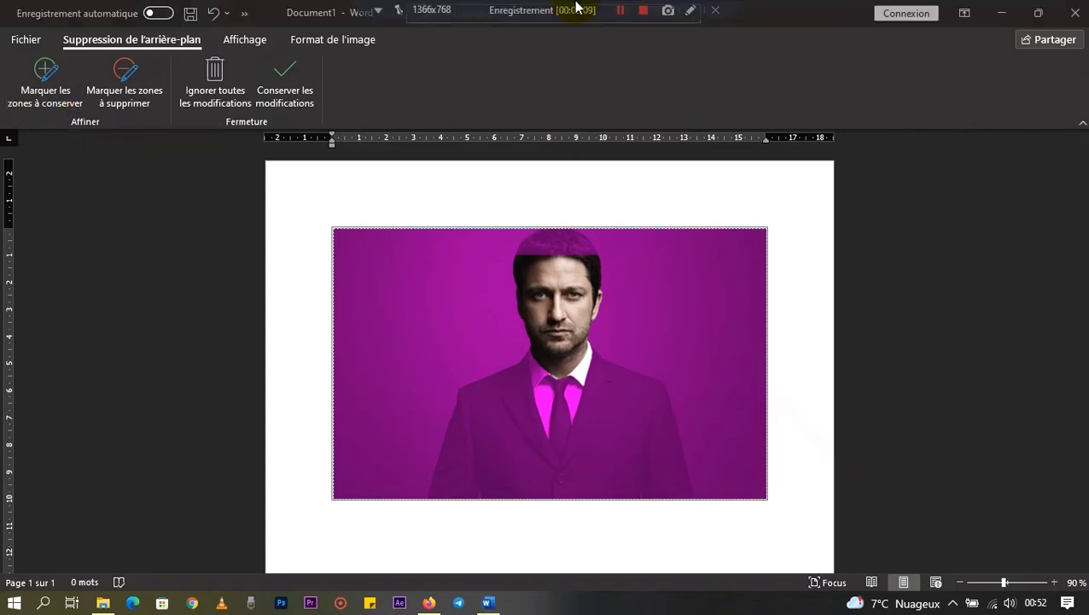
click(693, 13)
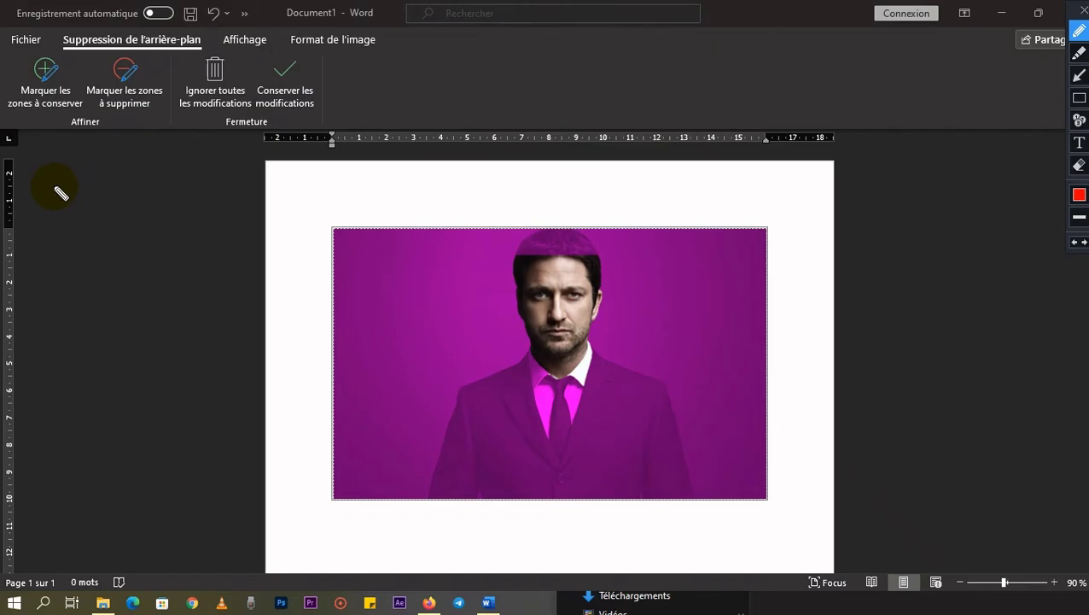
click(1077, 77)
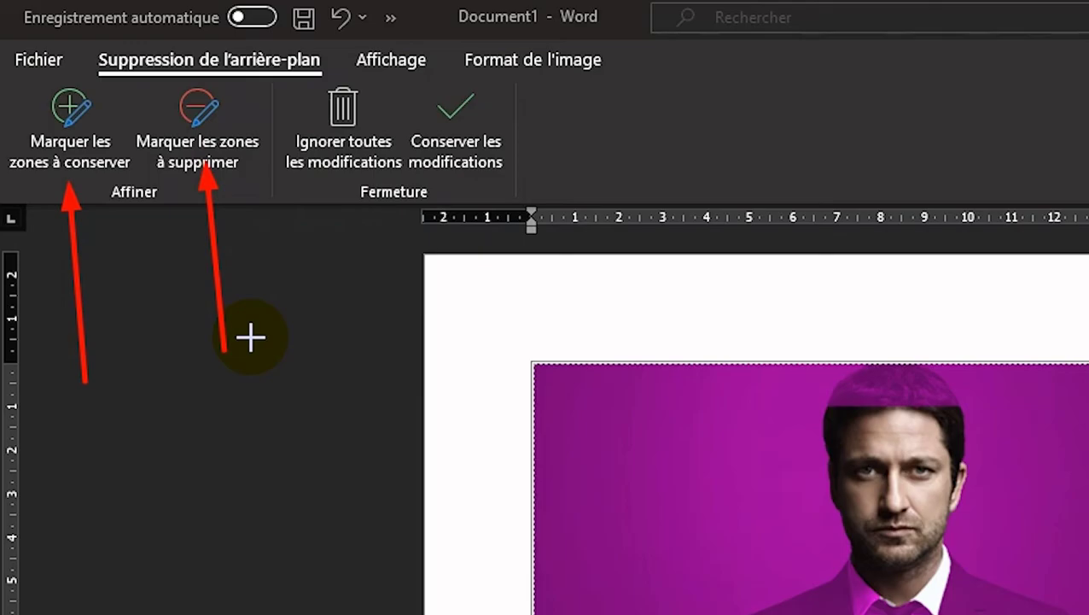
drag(453, 288, 456, 172)
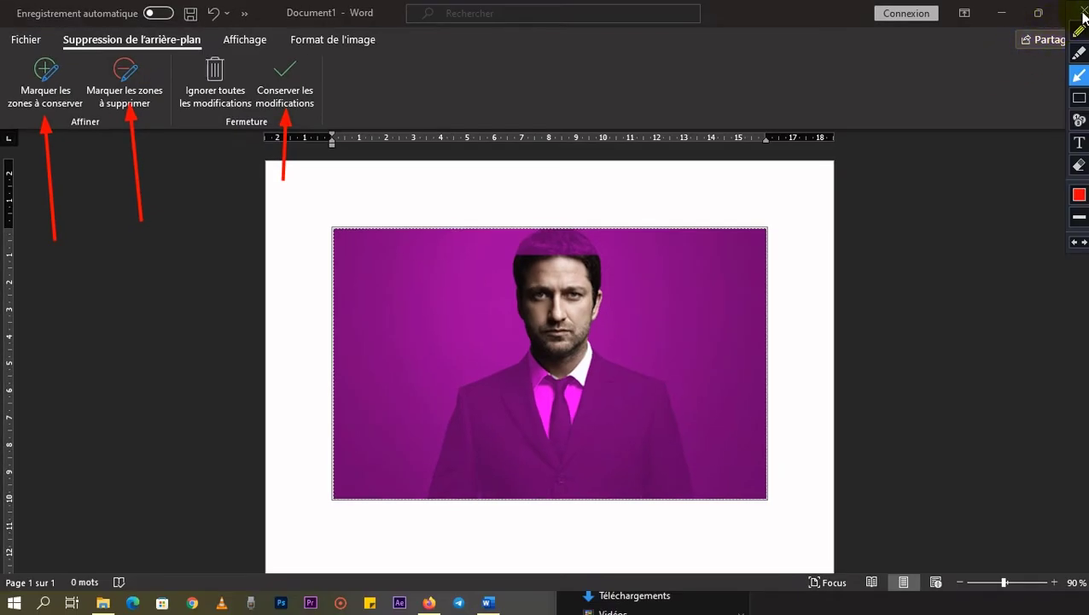
click(1067, 32)
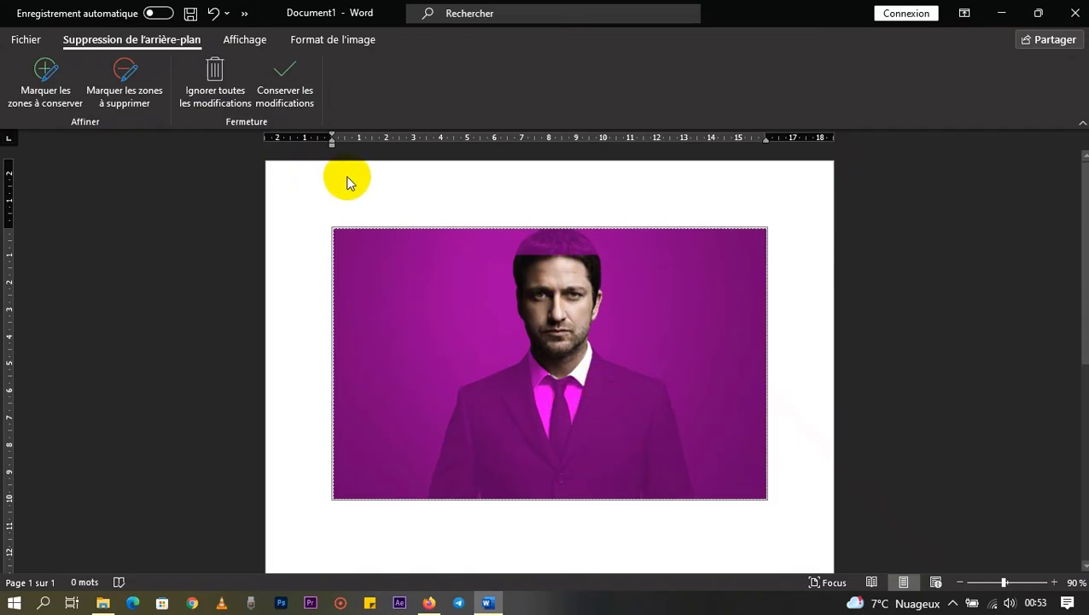
Mark the man's hair, face, shirt, tie and suit jacket as areas to keep in the background removal
click(54, 89)
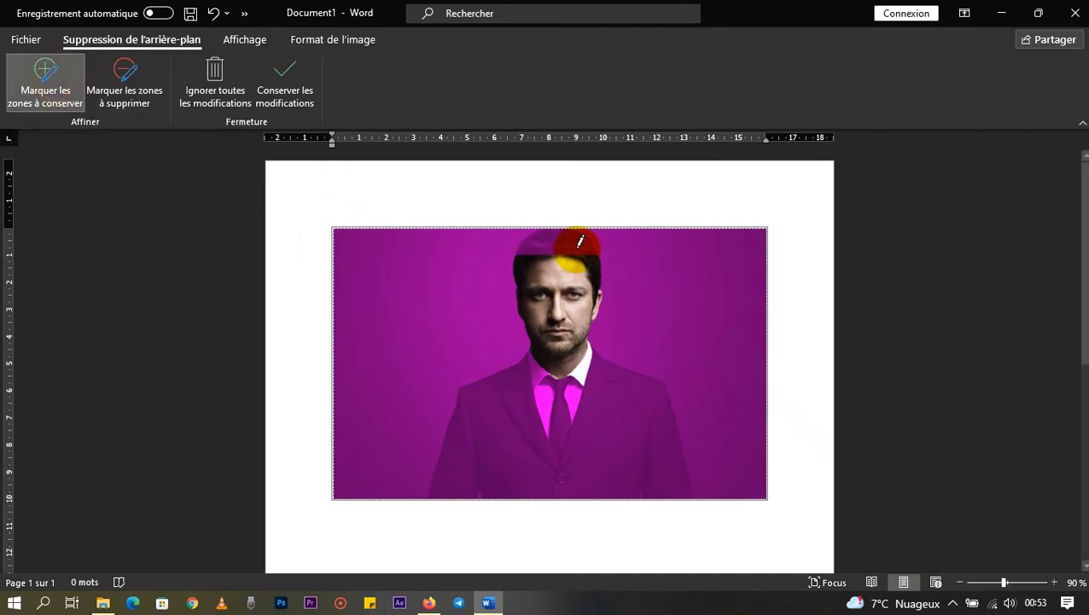
mouse_move(565, 254)
mouse_down()
mouse_move(561, 231)
mouse_move(538, 312)
mouse_up()
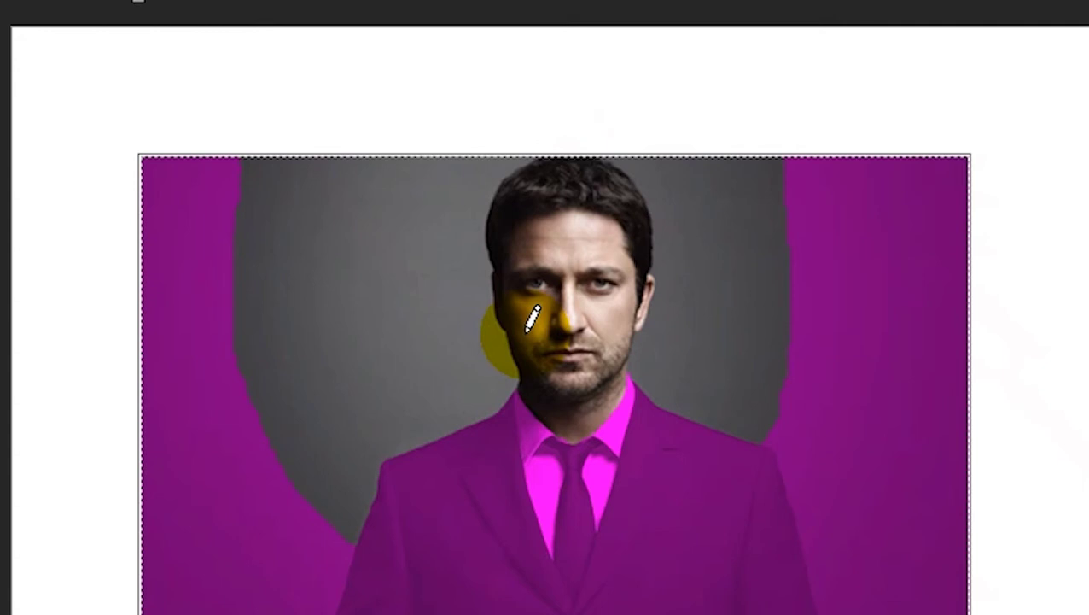
mouse_move(555, 408)
mouse_down()
mouse_move(583, 438)
mouse_move(585, 394)
mouse_move(617, 524)
mouse_move(620, 559)
mouse_move(583, 574)
mouse_move(632, 511)
mouse_move(624, 418)
mouse_move(702, 550)
mouse_move(674, 564)
mouse_up()
mouse_move(639, 422)
mouse_down()
mouse_move(636, 386)
mouse_move(722, 450)
mouse_move(688, 518)
mouse_up()
drag(429, 468, 569, 424)
mouse_move(538, 483)
mouse_down()
mouse_move(492, 512)
mouse_move(637, 460)
mouse_up()
mouse_move(391, 468)
mouse_down()
mouse_move(518, 530)
mouse_move(674, 545)
mouse_up()
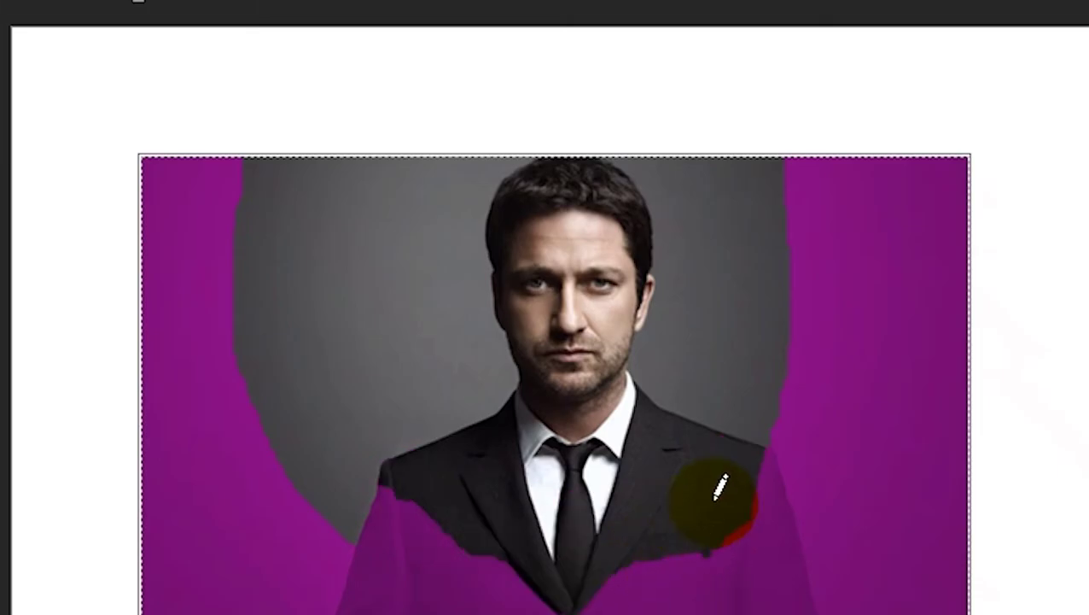
mouse_move(741, 485)
mouse_down()
mouse_move(773, 591)
mouse_move(408, 583)
mouse_move(372, 535)
mouse_move(438, 474)
mouse_move(443, 483)
mouse_up()
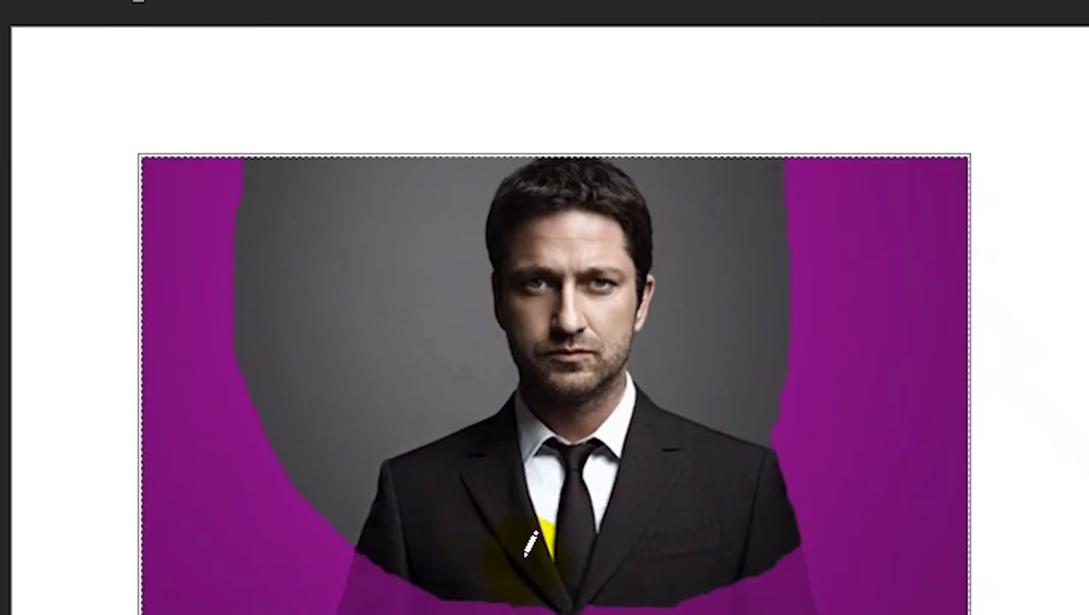
drag(762, 553, 722, 610)
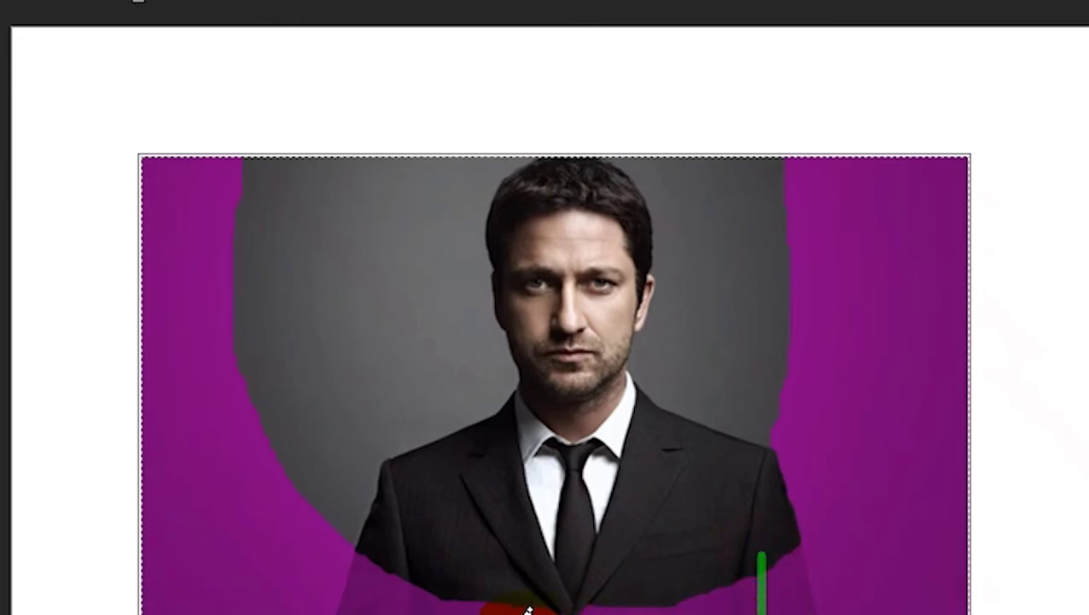
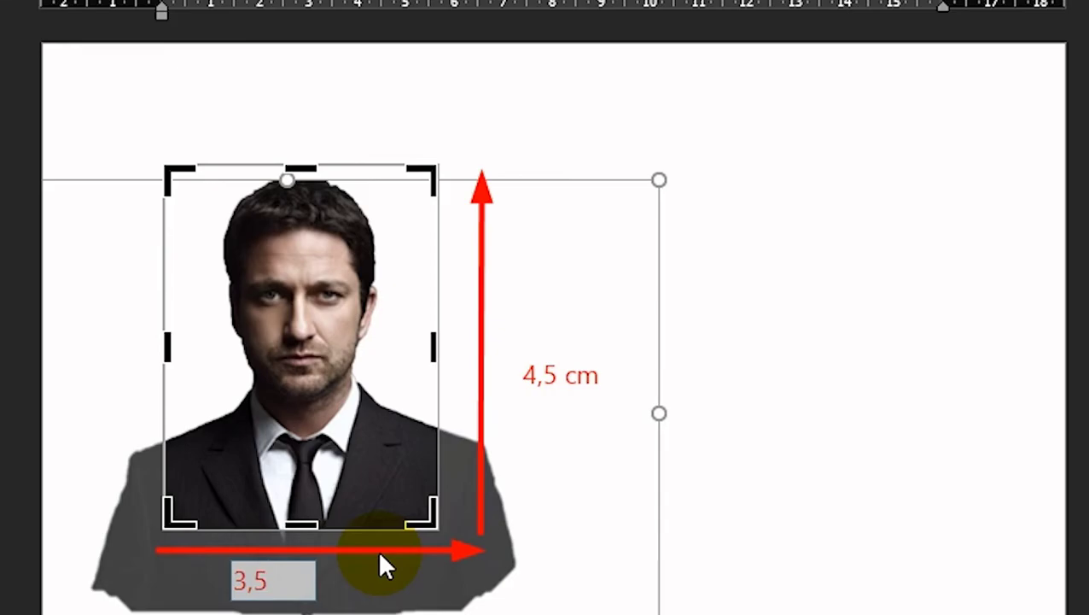
text(m)
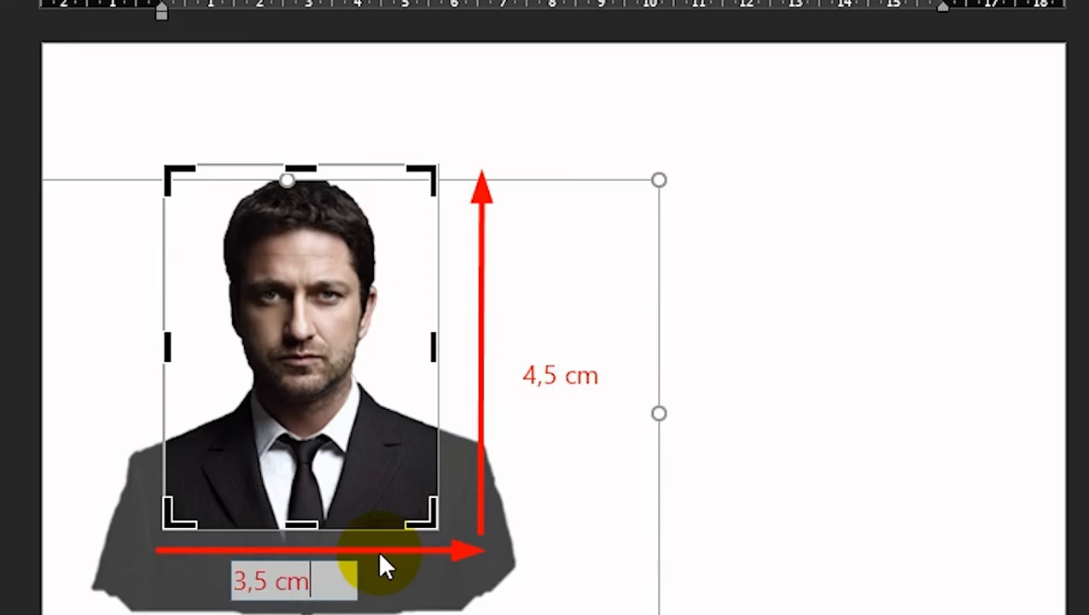
click(425, 581)
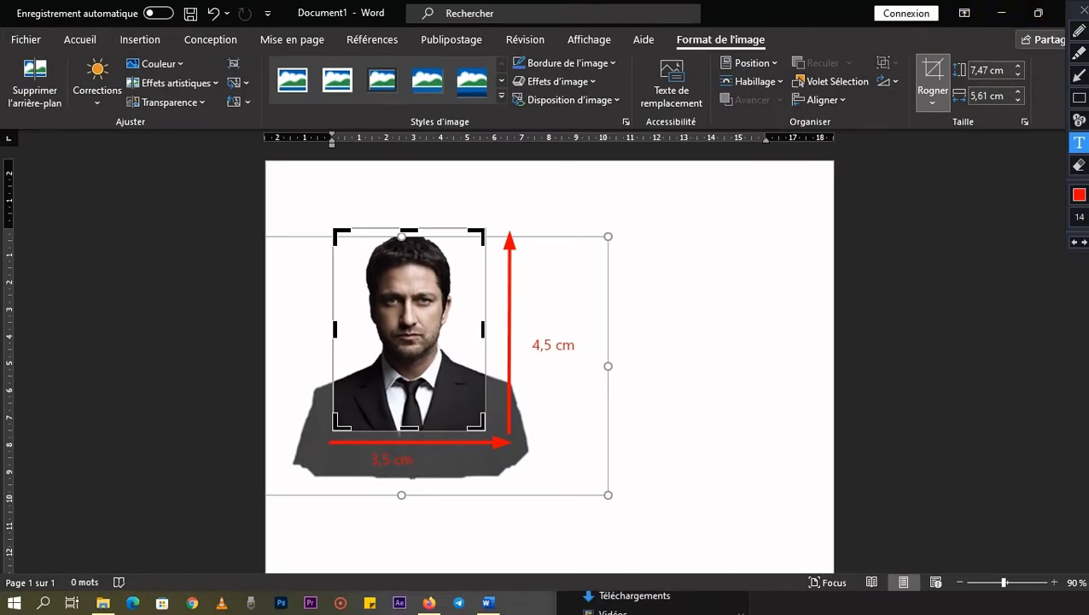
click(1078, 12)
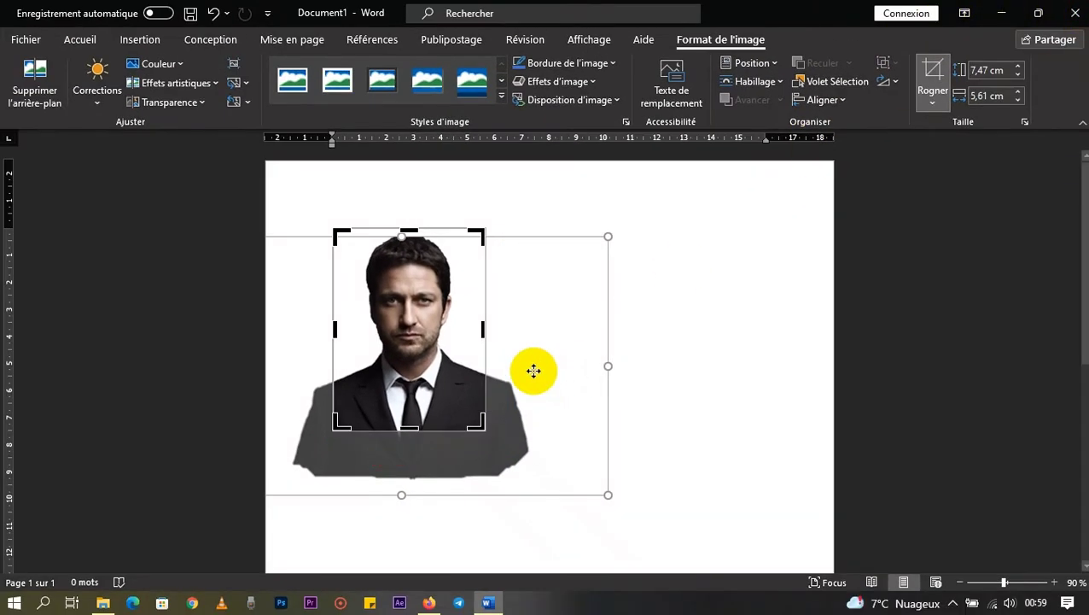
Set the portrait's height to 4.5 cm
click(983, 70)
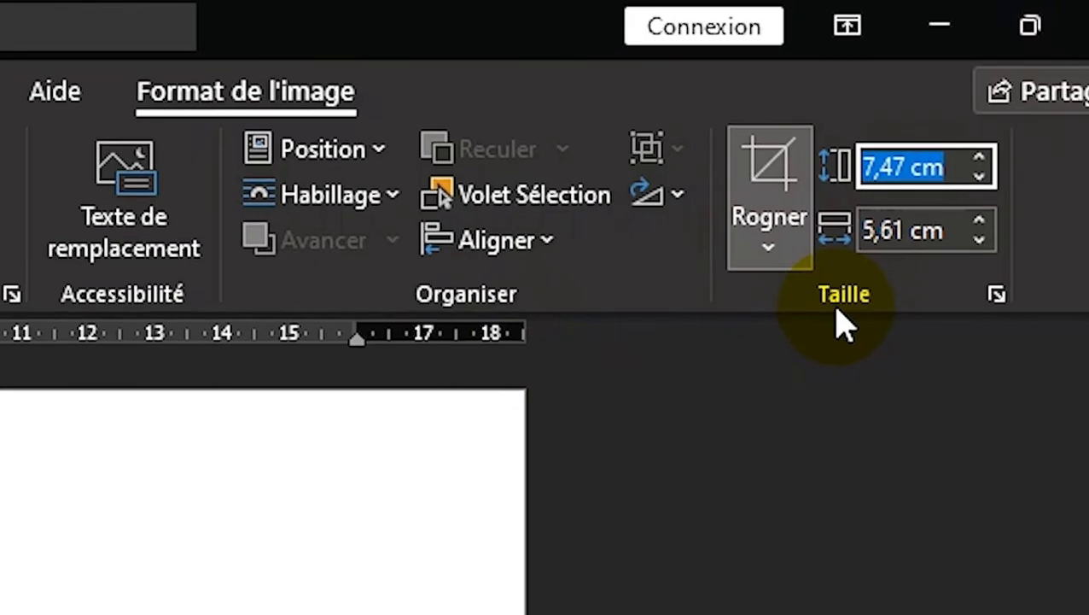
text(4,)
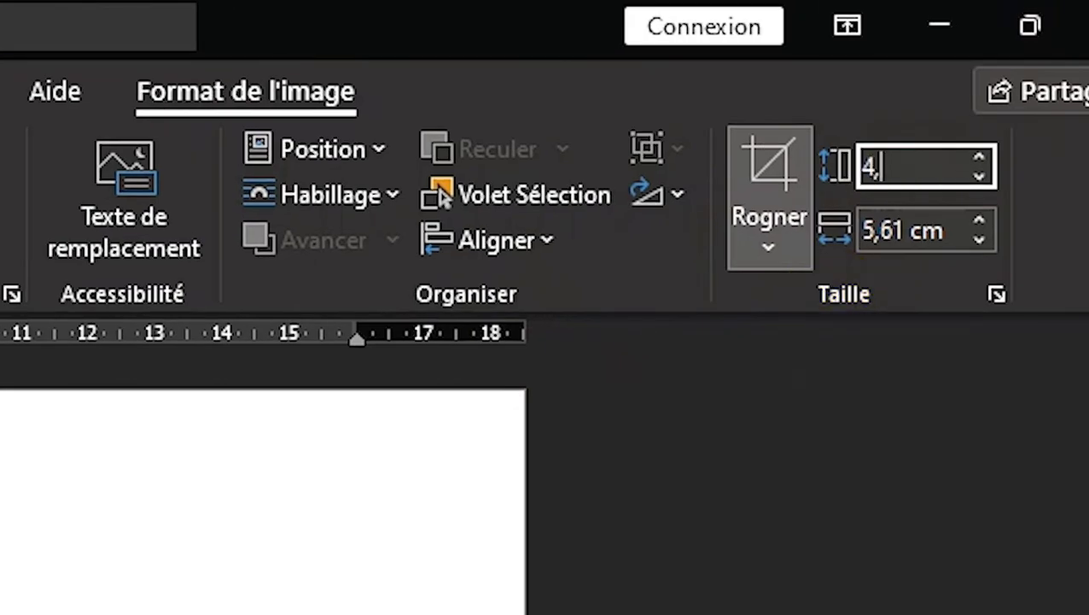
text(5)
key(Return)
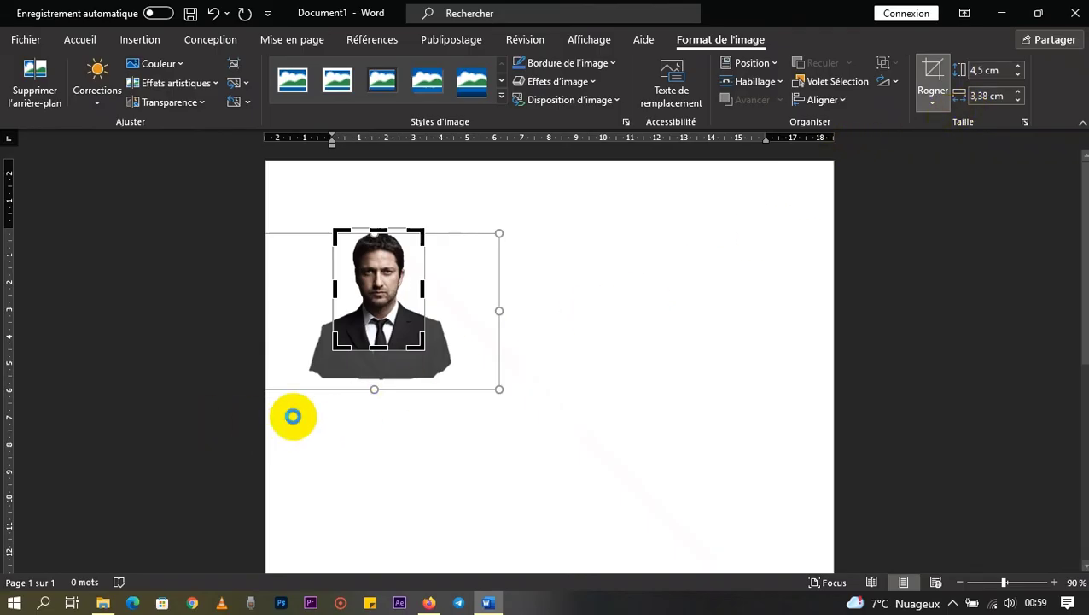
Move the right edge of the portrait's crop frame until the width is 3.5 cm
ctrl+scroll(354, 386, up, 10)
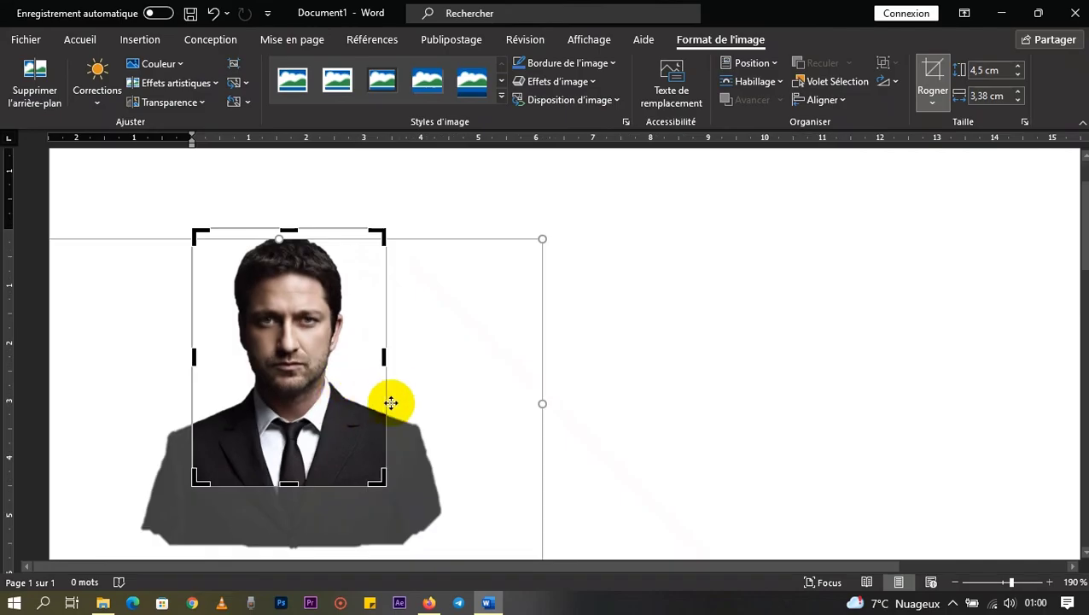
click(388, 369)
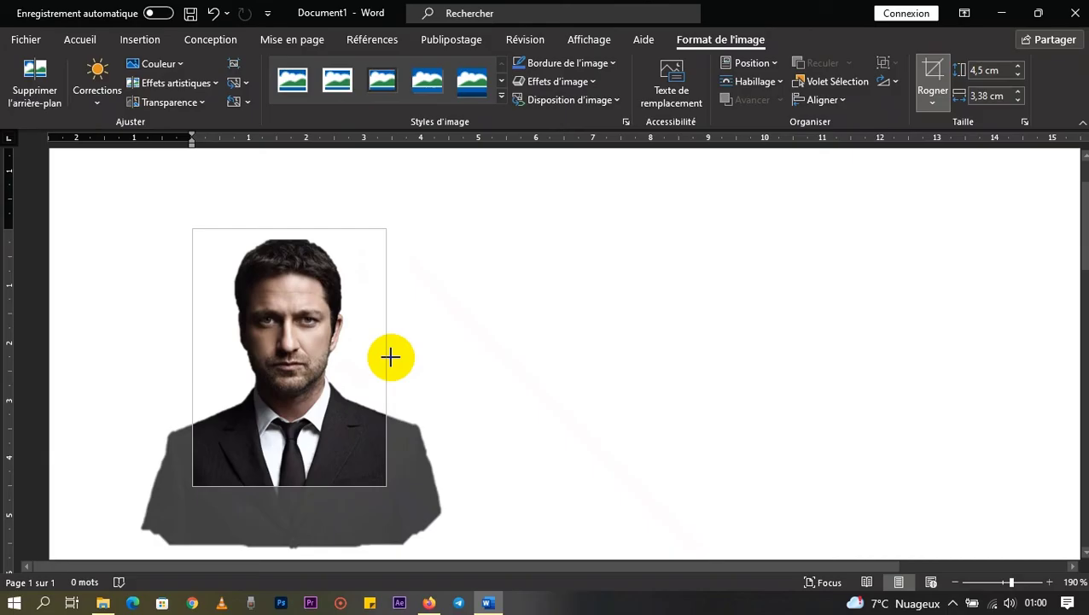
drag(389, 357, 390, 357)
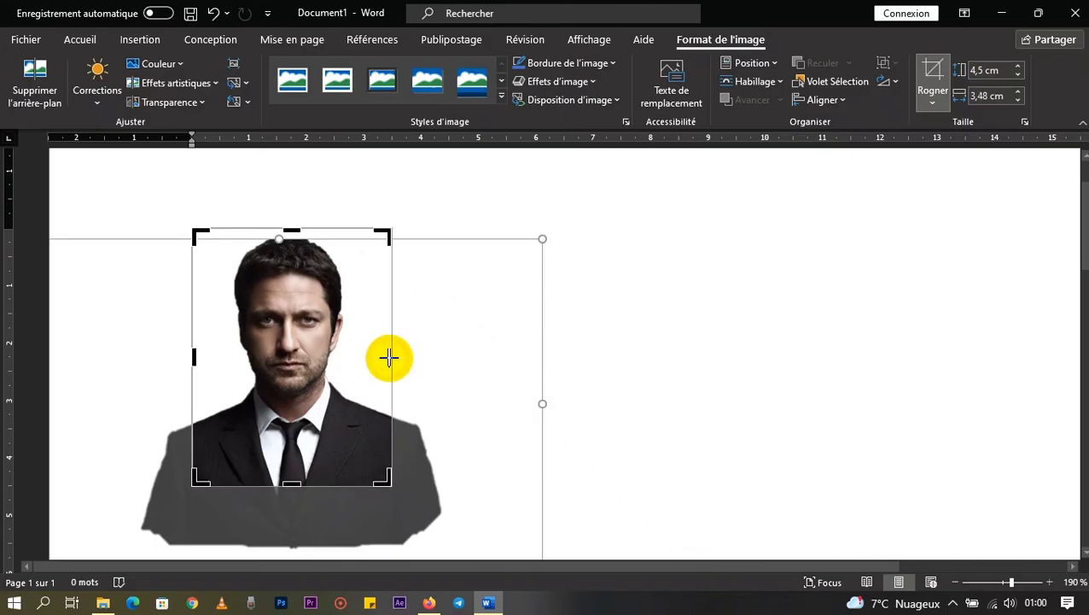
click(391, 357)
click(392, 357)
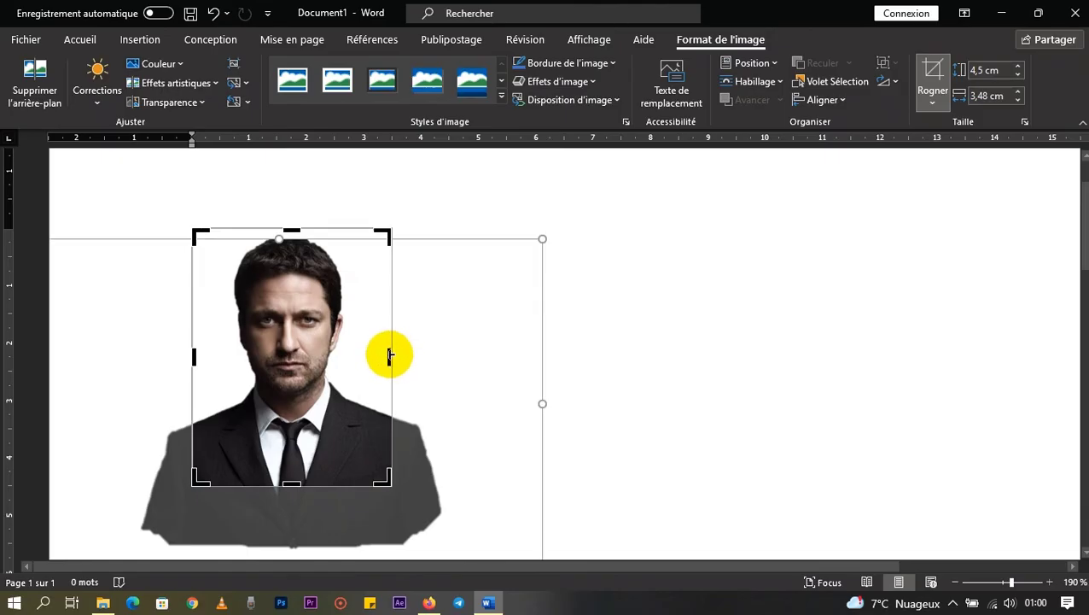
click(392, 355)
click(396, 359)
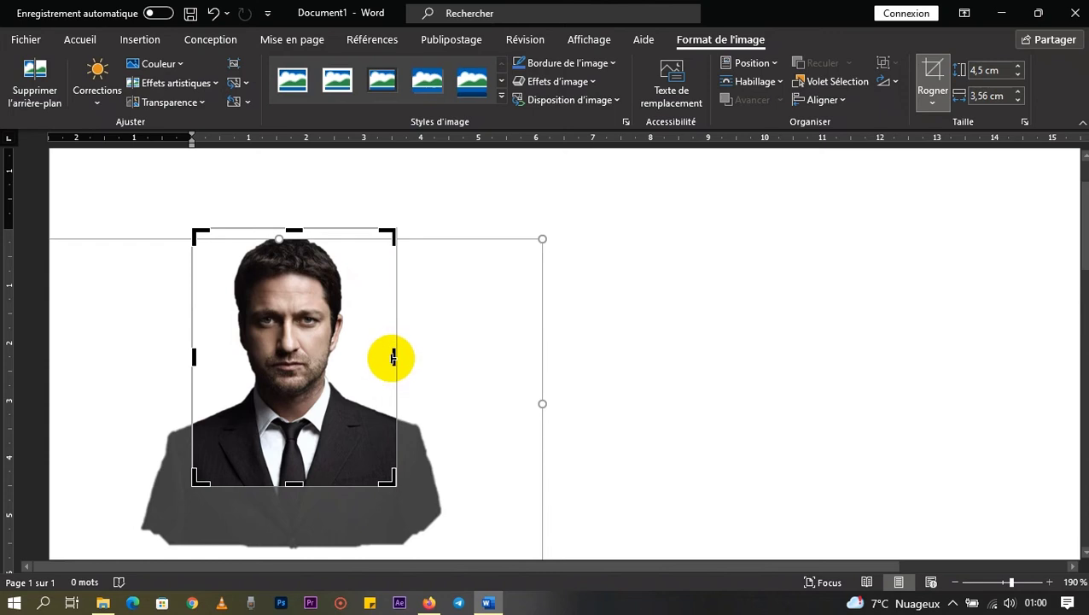
ctrl+scroll(390, 356, up, 10)
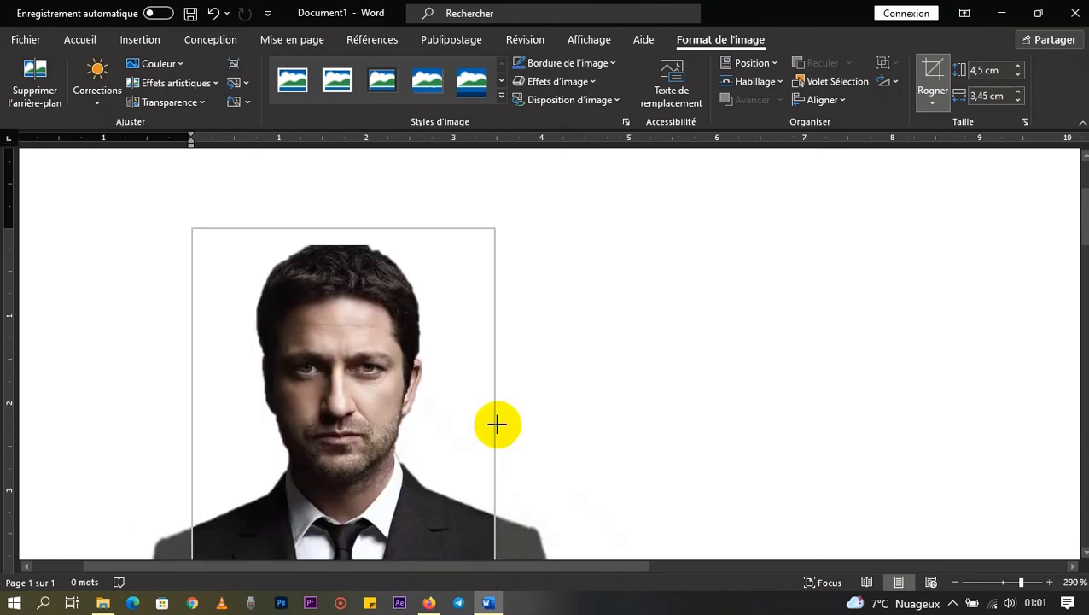
click(499, 423)
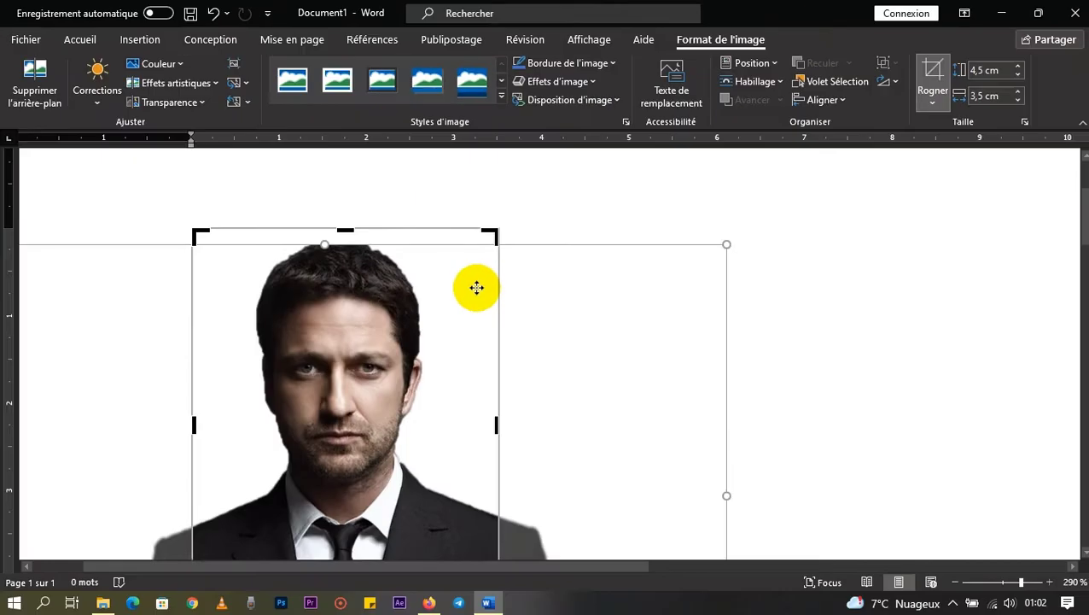
Shift the portrait slightly right and up inside the crop frame to centre the man
scroll(477, 289, down, 3)
scroll(477, 291, up, 3)
scroll(495, 320, down, 7)
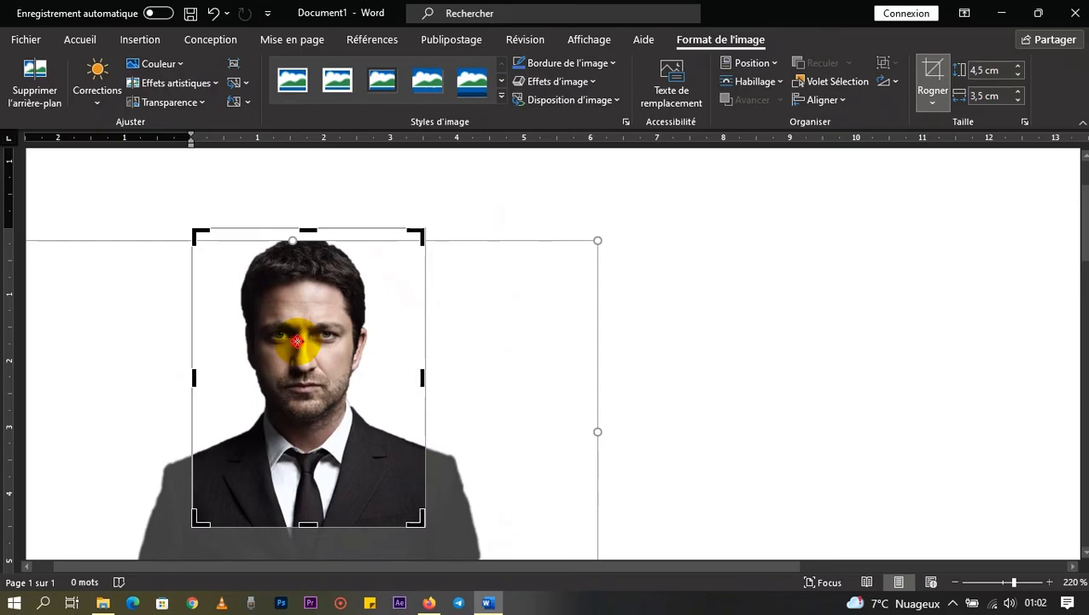
mouse_move(297, 342)
mouse_down()
mouse_move(313, 344)
mouse_move(304, 337)
mouse_up()
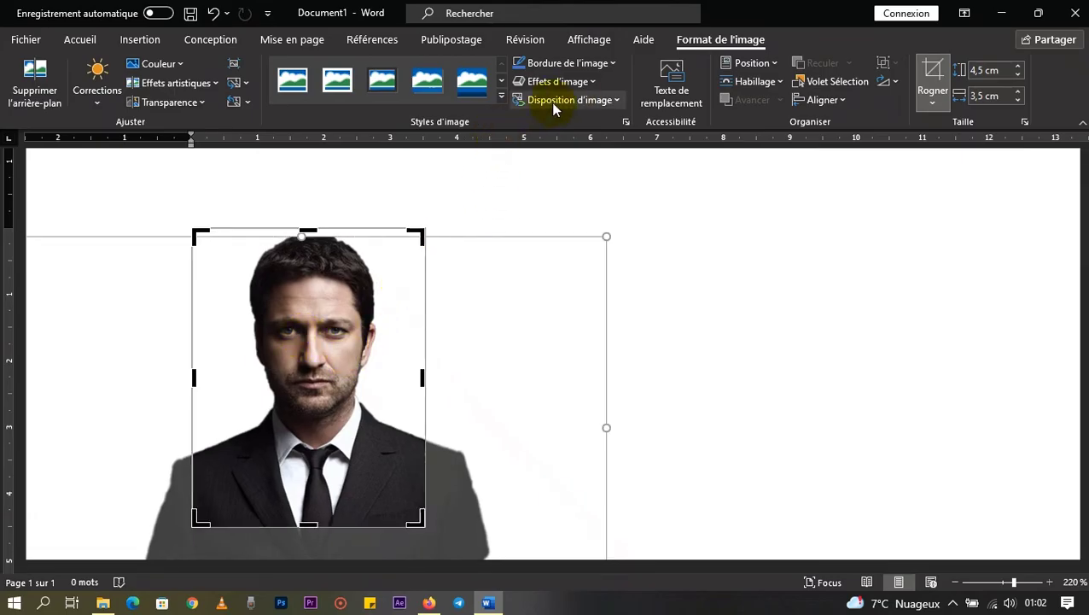
Give the portrait a dark blue outline and finish the cropping
click(574, 64)
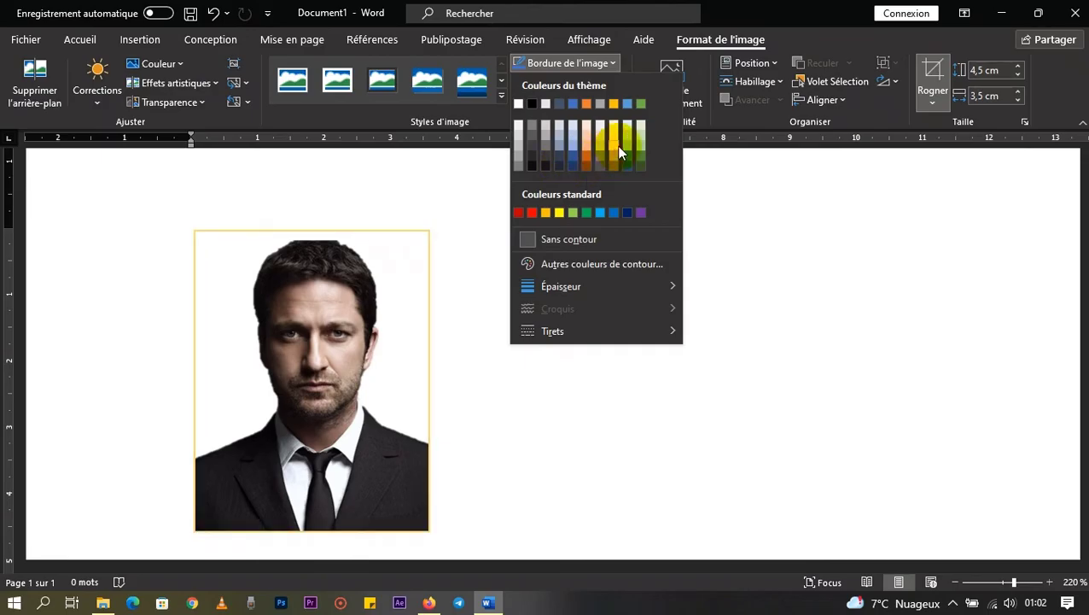
click(569, 166)
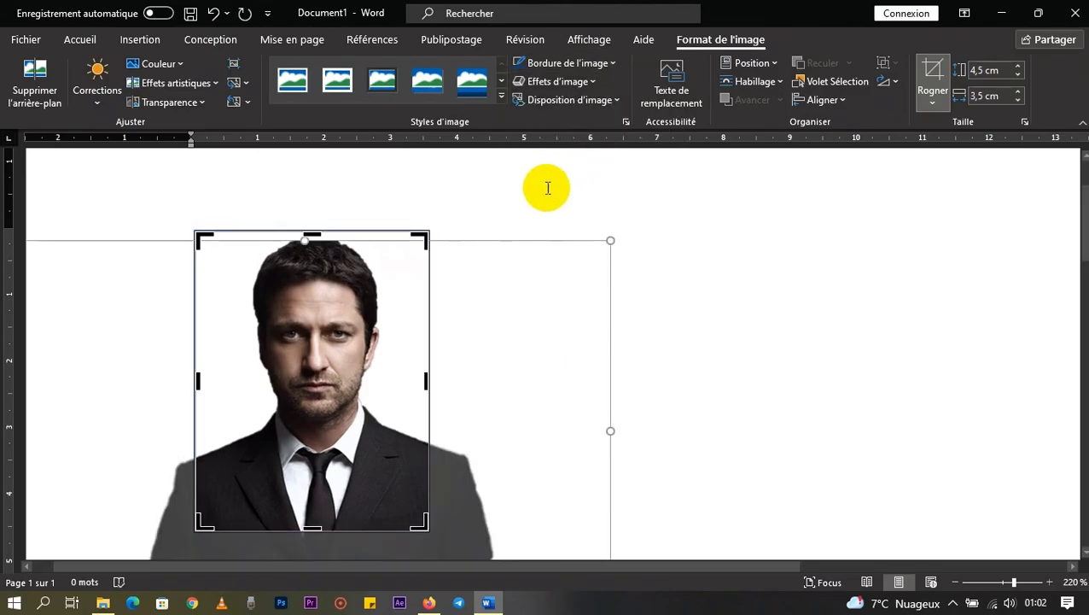
click(931, 75)
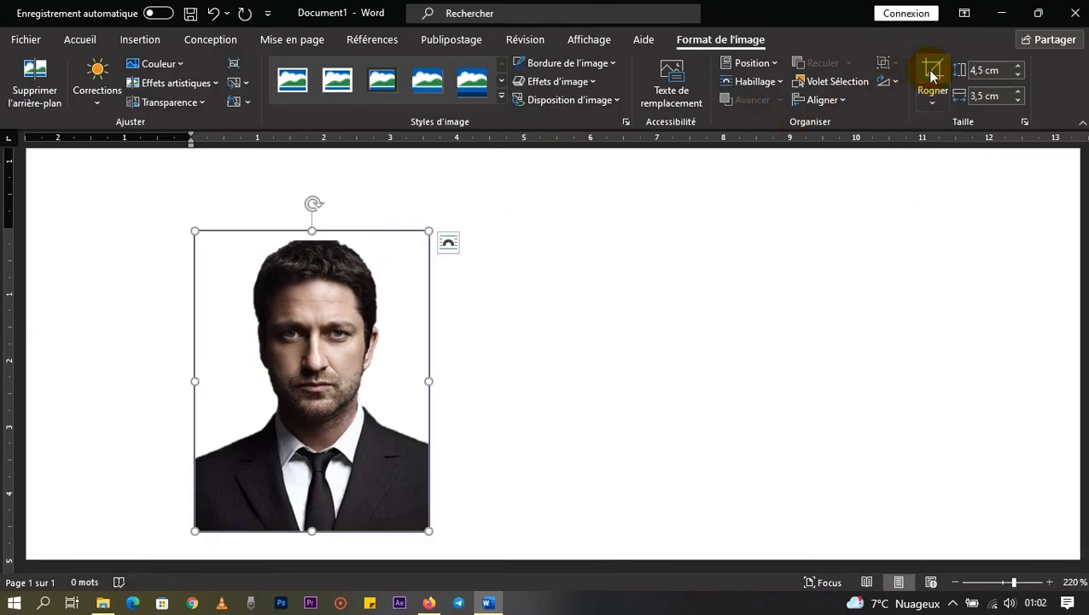
click(519, 290)
Copy the finished ID photo and paste it repeatedly in rows of four until the page is full
scroll(519, 290, down, 12)
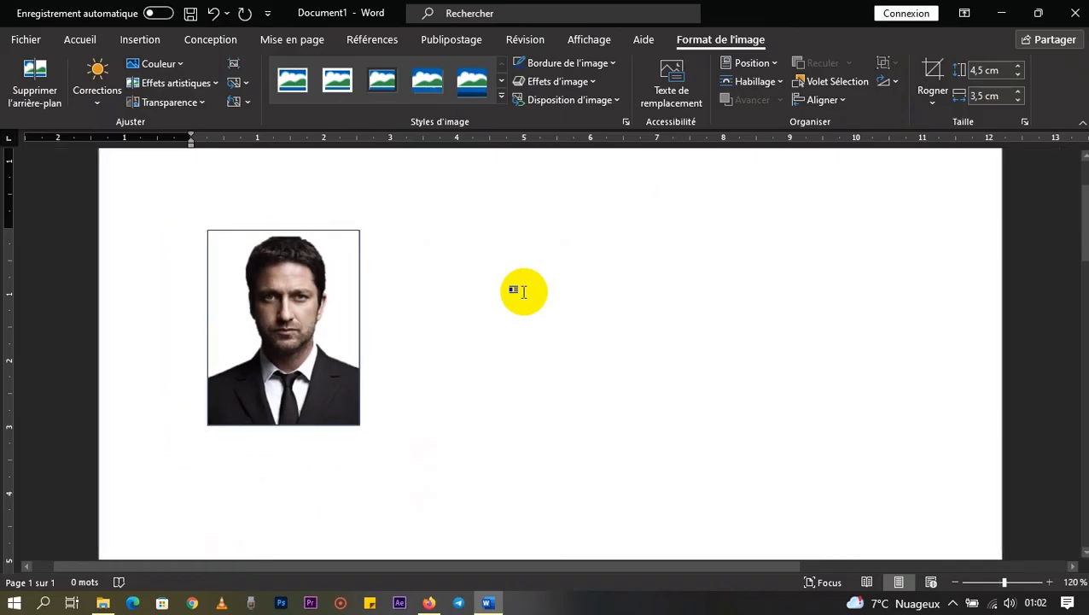
click(431, 294)
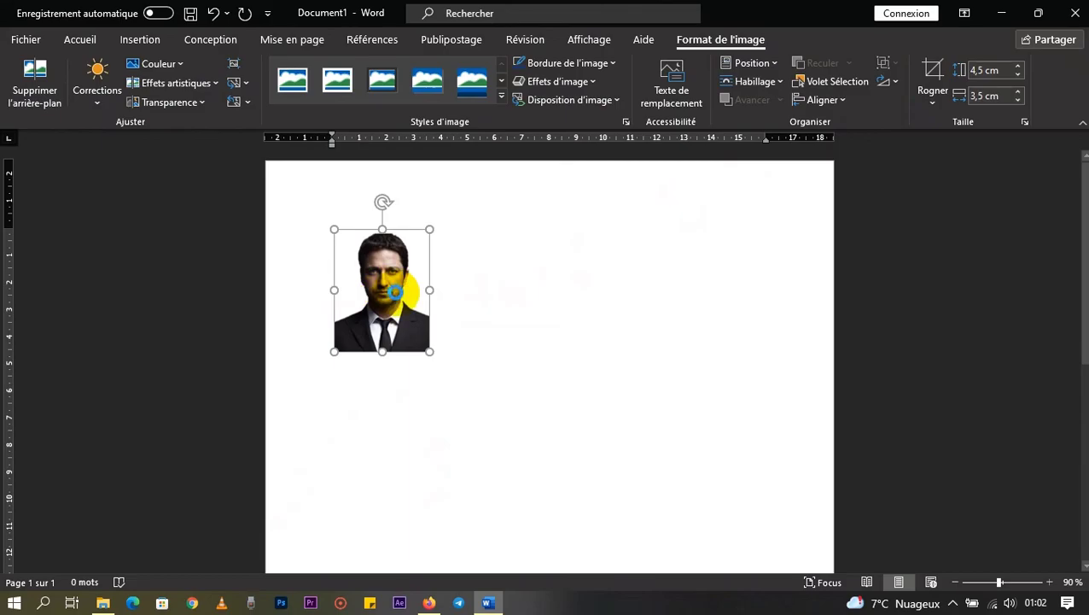
key(ctrl+v)
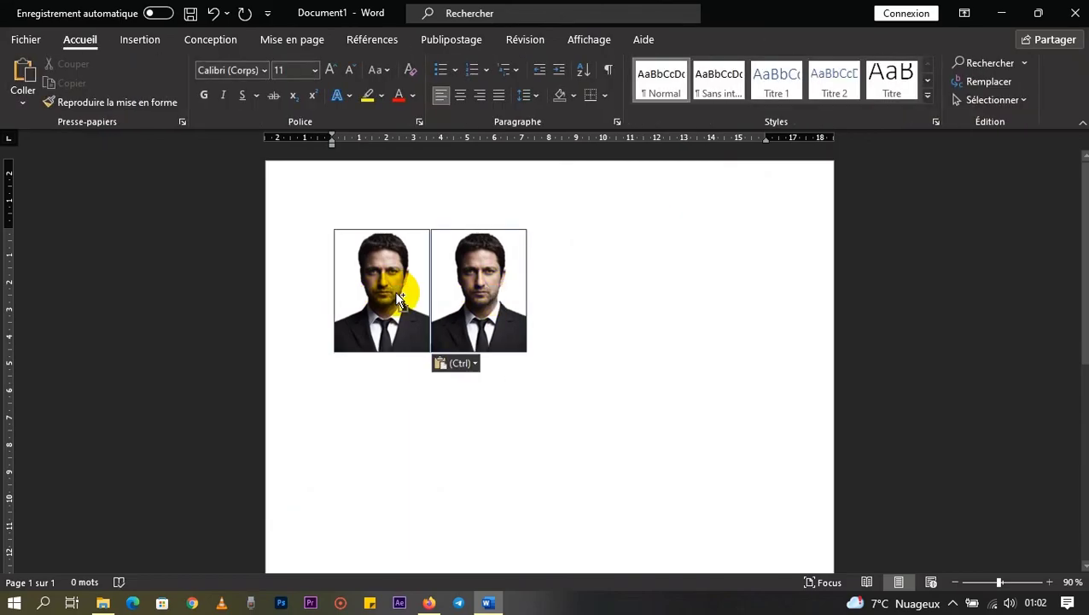
key(ctrl+v)
key(ctrl+v)
key(ctrl+v)
key(ctrl+v)
key(ctrl+v)
key(ctrl+v)
key(ctrl+v)
key(ctrl+v)
key(ctrl+v)
key(ctrl+v)
key(ctrl+v)
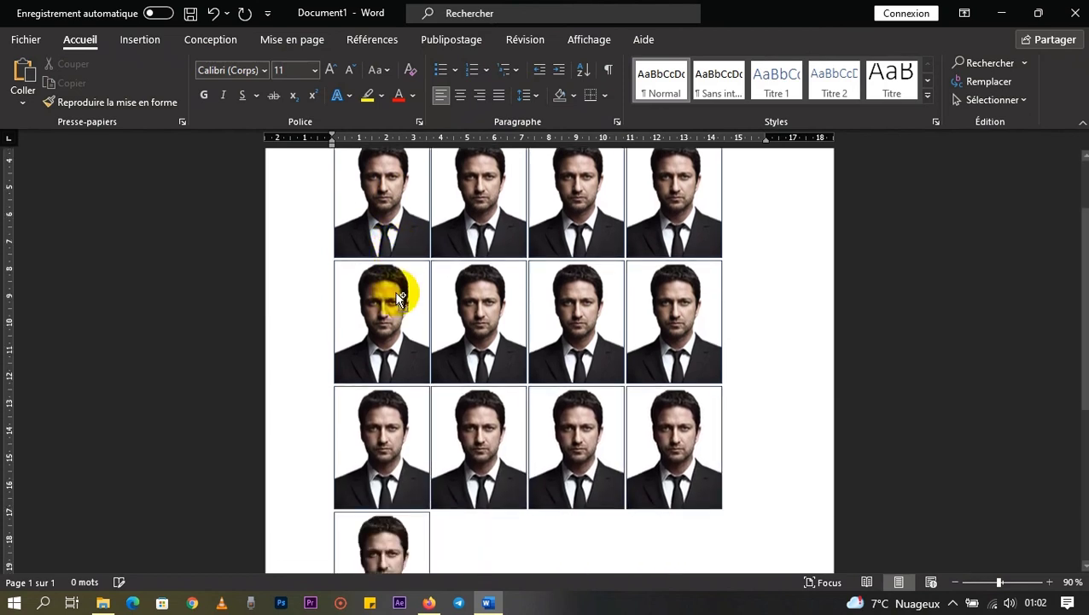
key(ctrl+v)
key(ctrl+v)
key(ctrl+v)
key(ctrl+v)
key(ctrl+v)
key(ctrl+v)
key(ctrl+v)
key(ctrl+v)
Delete the surplus ID photo copies that spill onto the second page
key(ctrl+a)
click(455, 457)
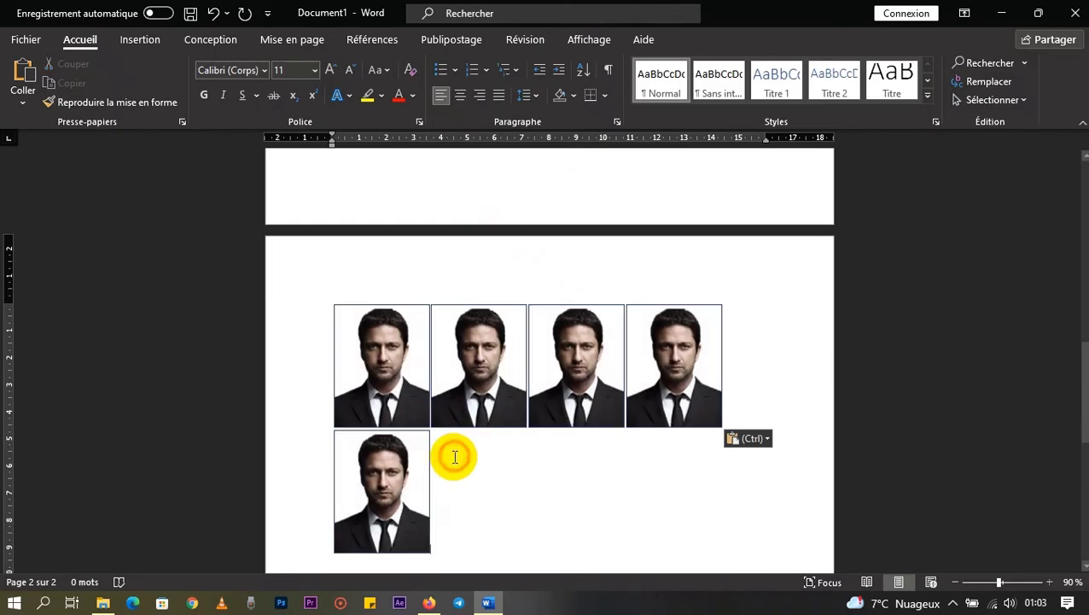
key(BackSpace)
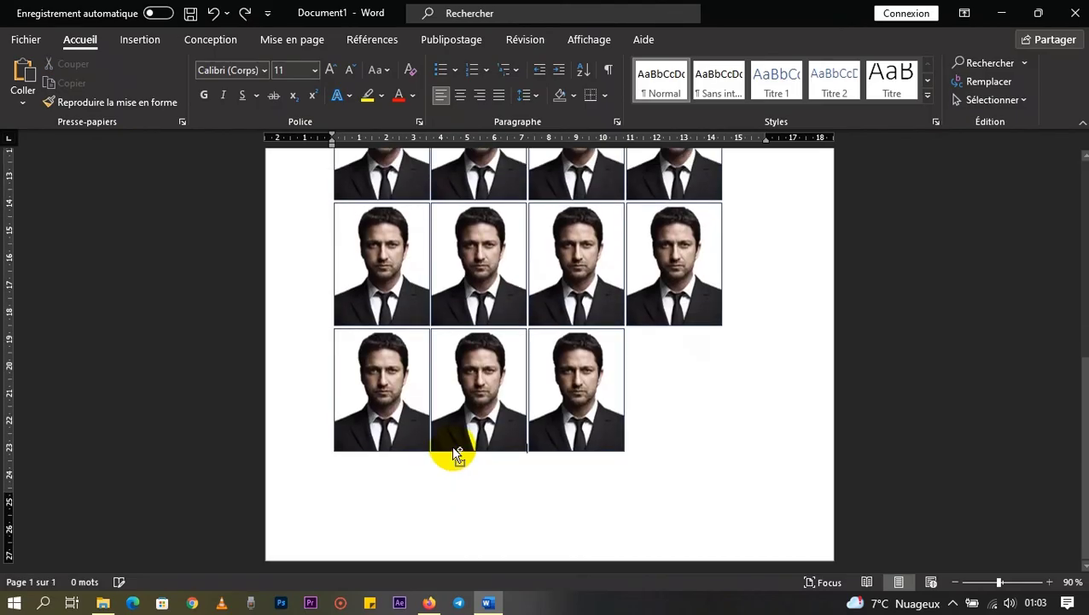
key(BackSpace)
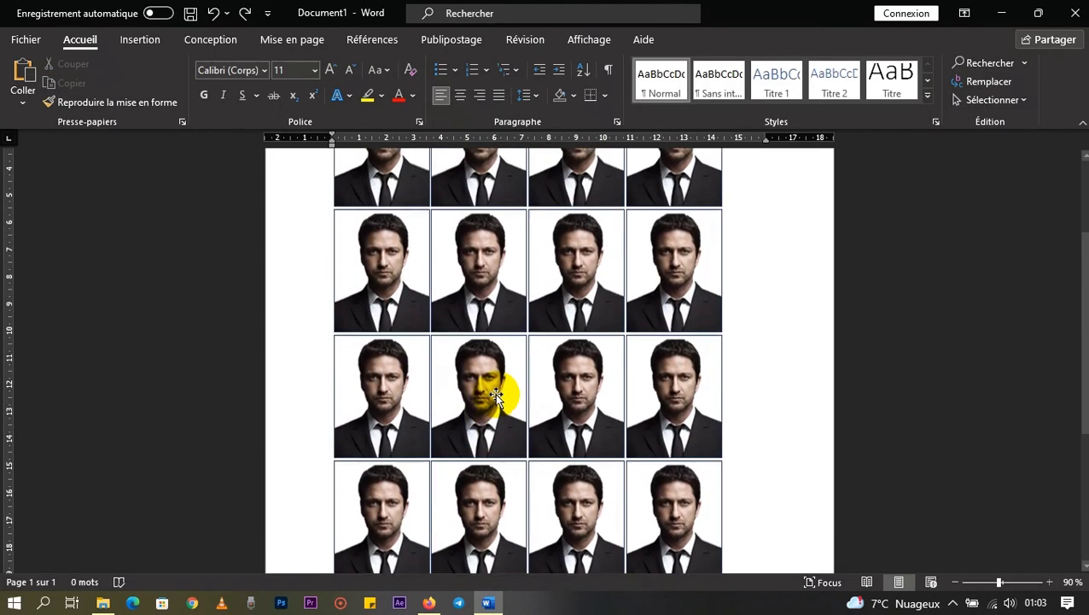
scroll(491, 380, up, 3)
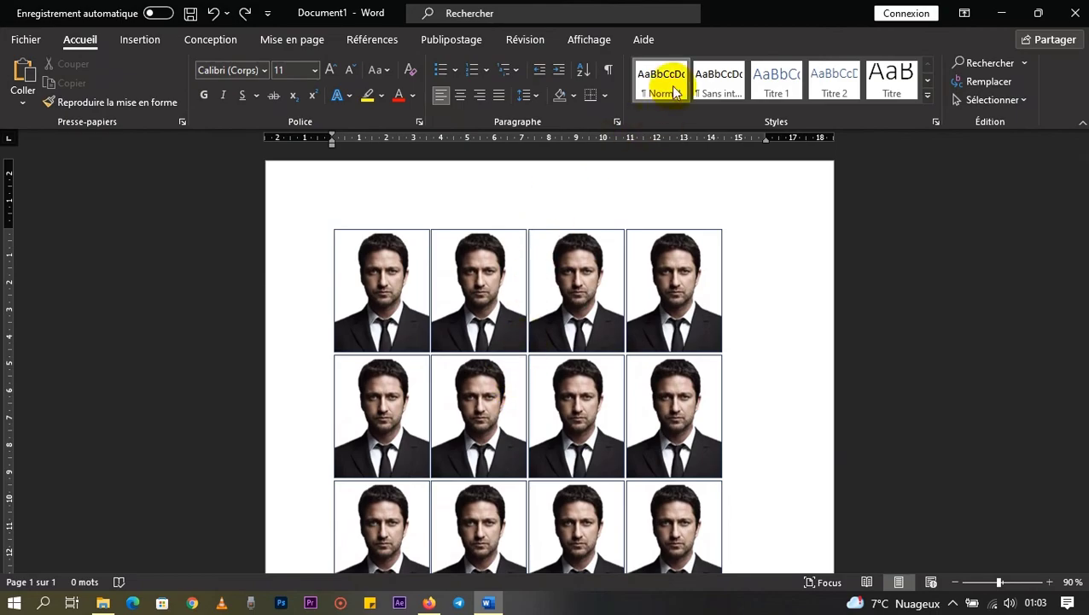
Open the original tmb_29138_1106 photo from the PHOTO ID folder and compare it side by side with the Word document
double_click(753, 24)
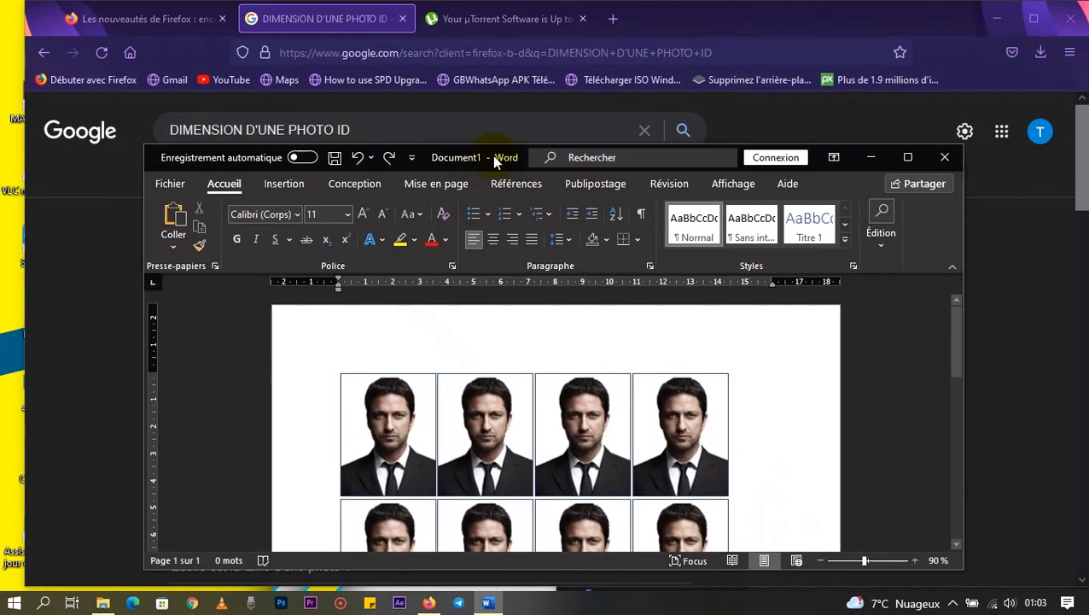
drag(517, 150, 727, 30)
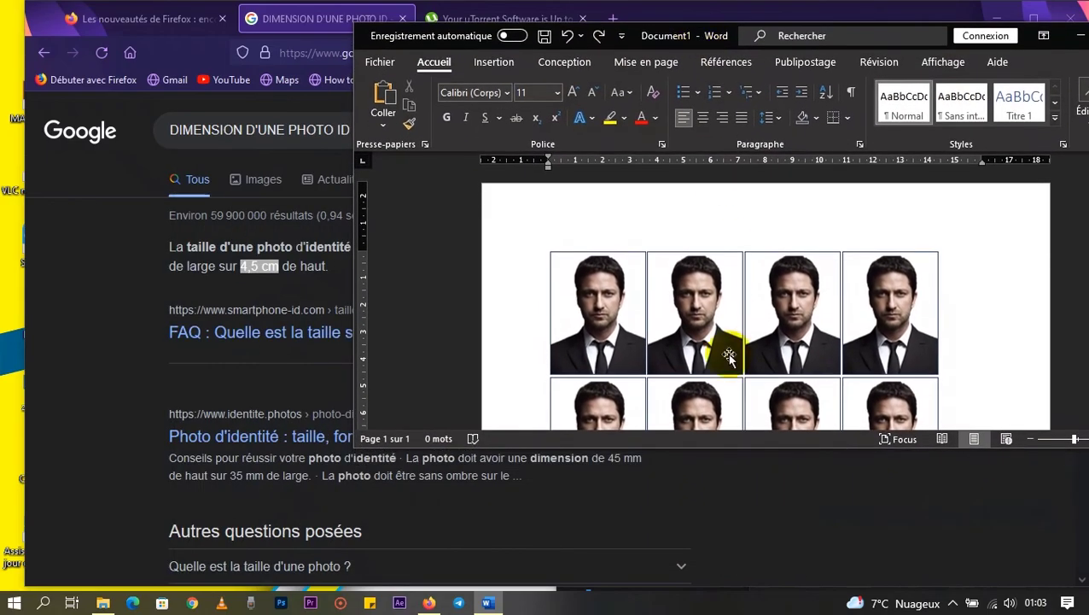
drag(723, 453, 722, 571)
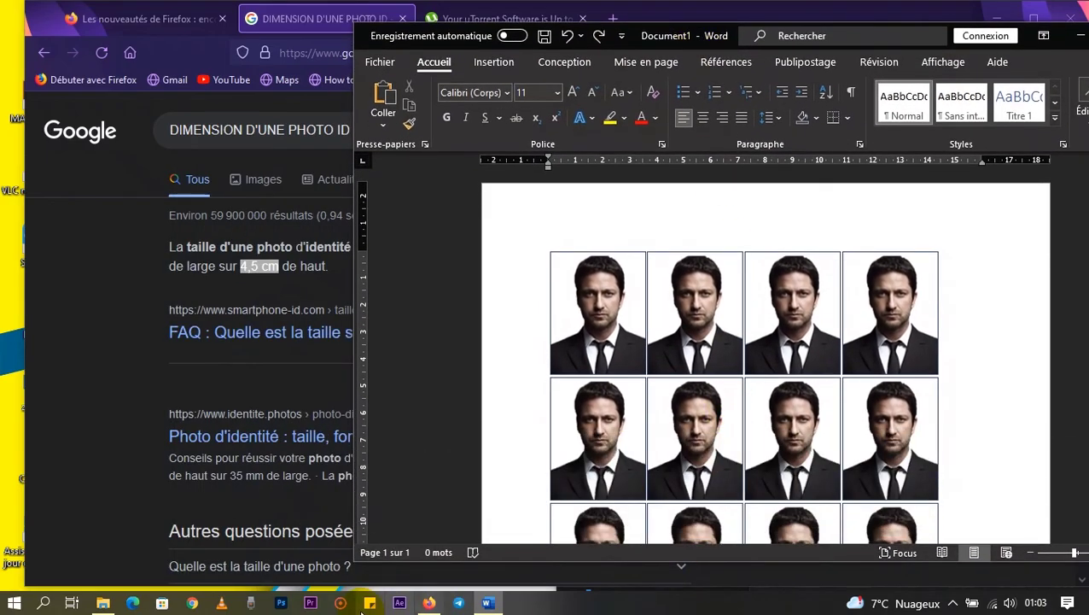
click(103, 603)
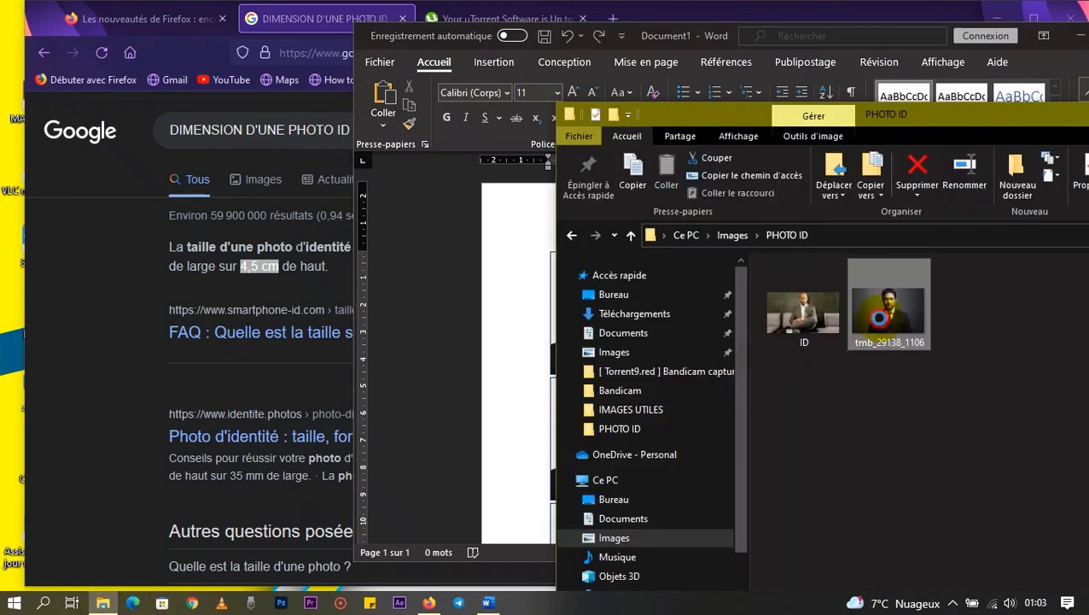
double_click(881, 322)
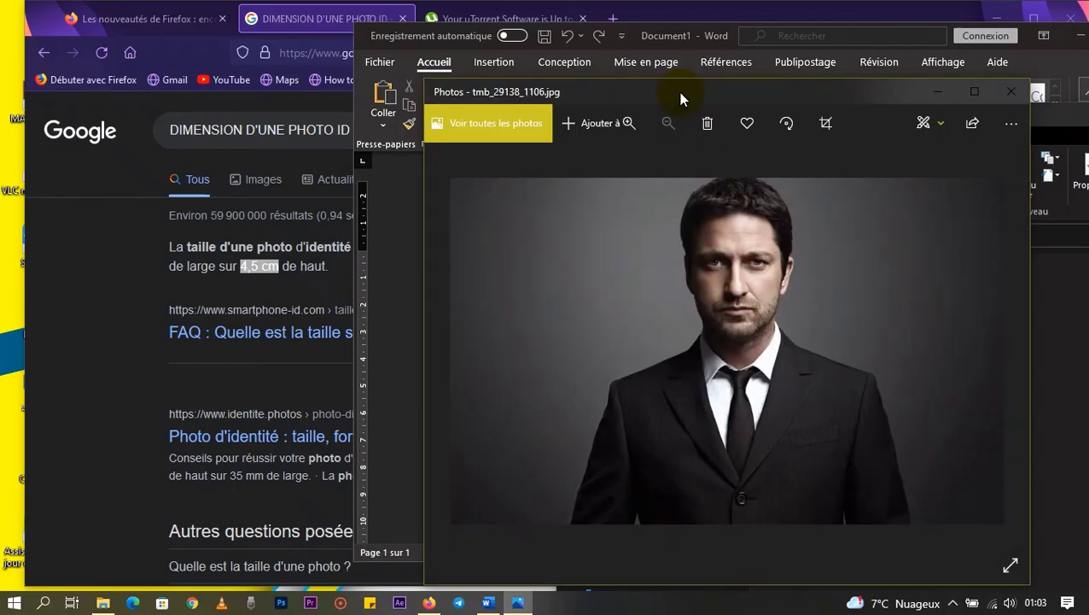
key(super+Left)
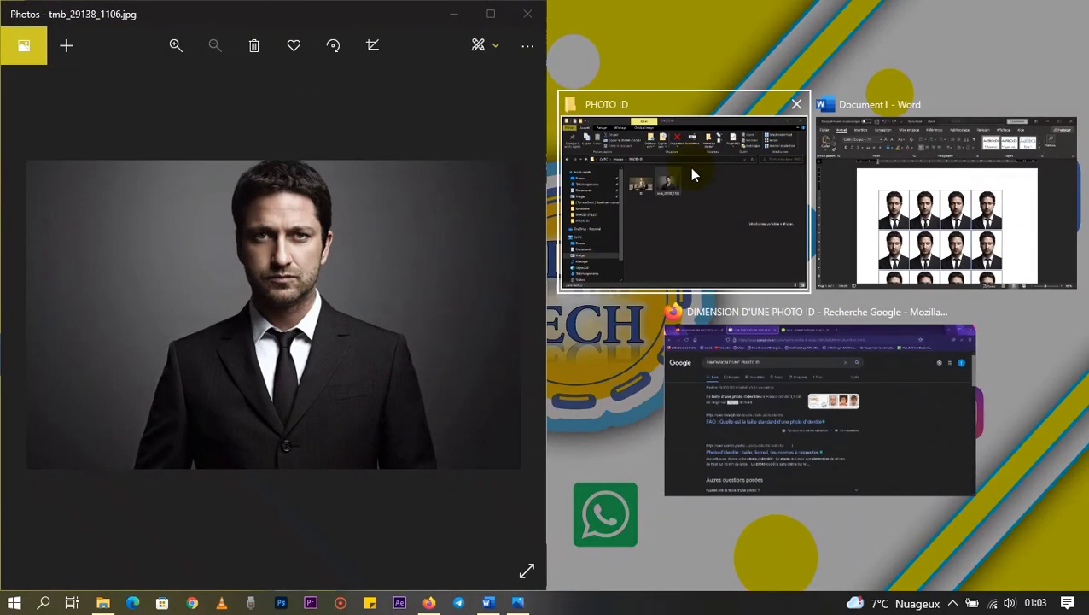
click(883, 284)
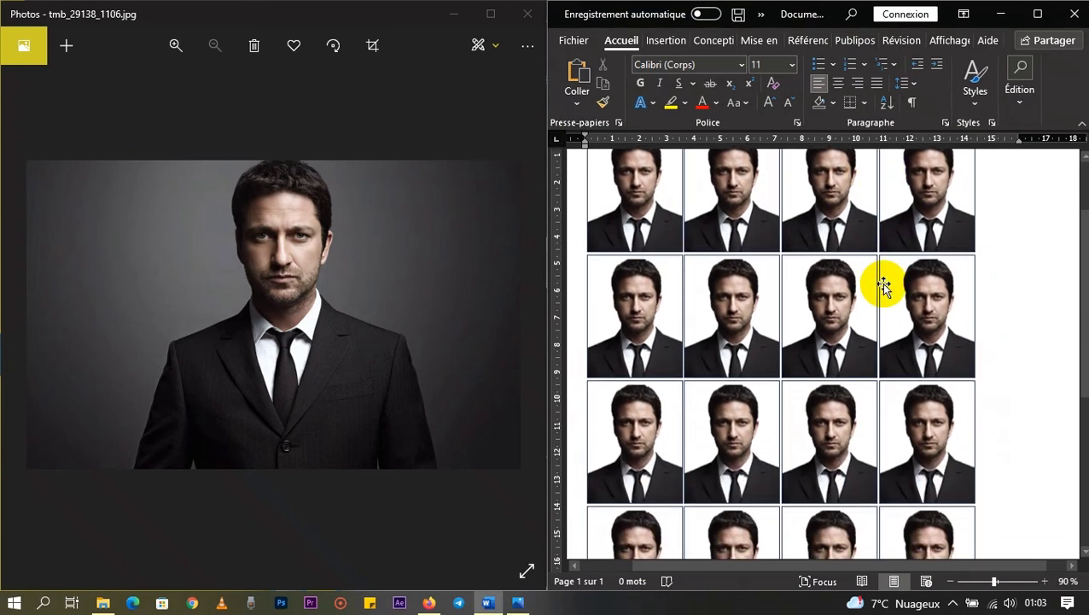
drag(345, 278, 611, 291)
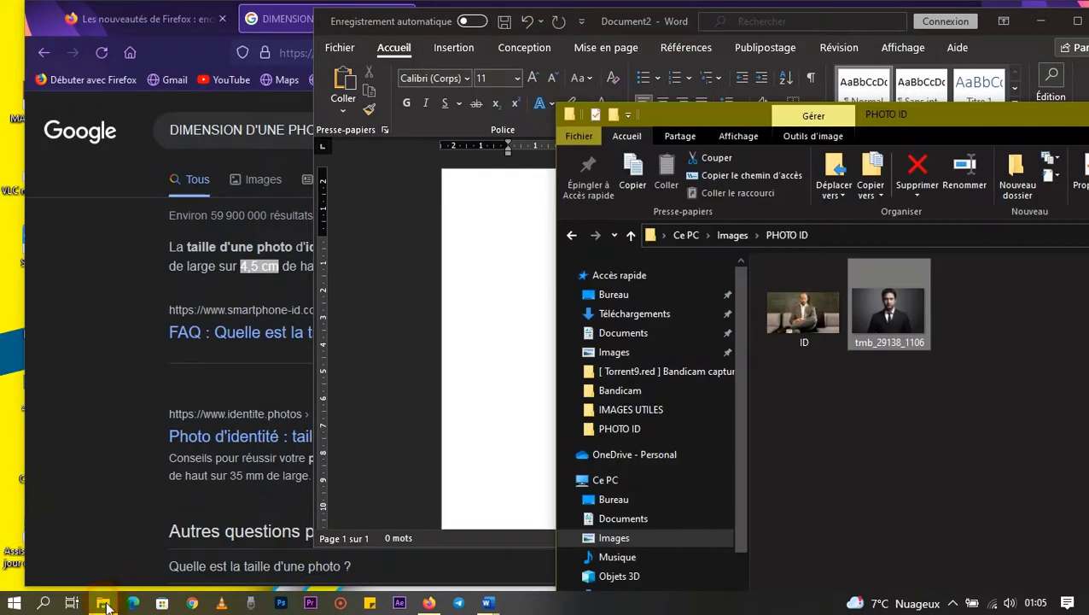
Preview the ID photo from the PHOTO ID folder and insert it into the blank Document2
click(791, 320)
double_click(791, 320)
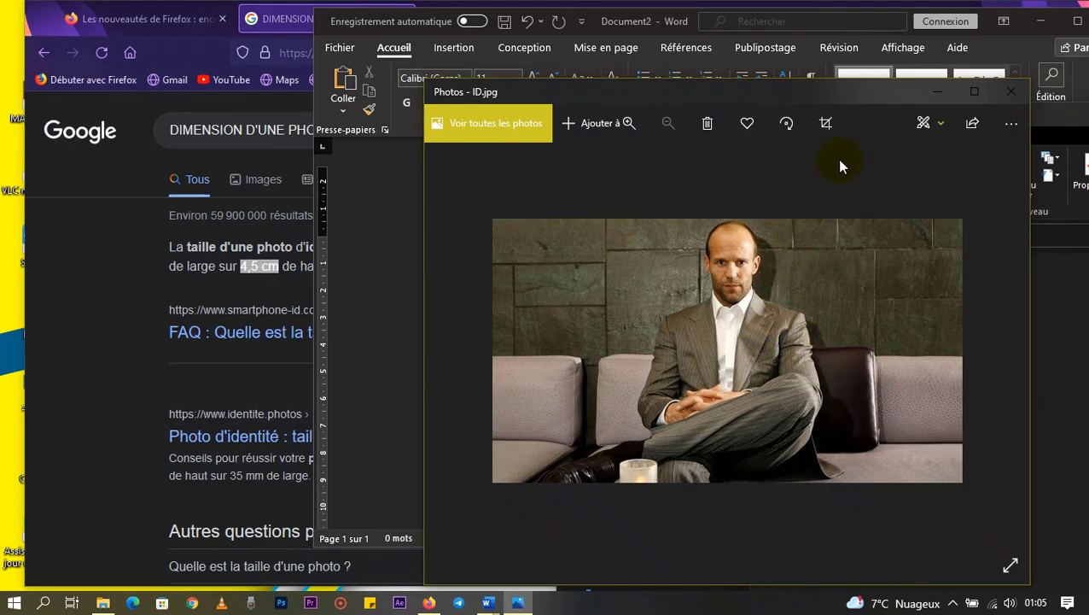
drag(833, 101, 949, 100)
key(alt+F4)
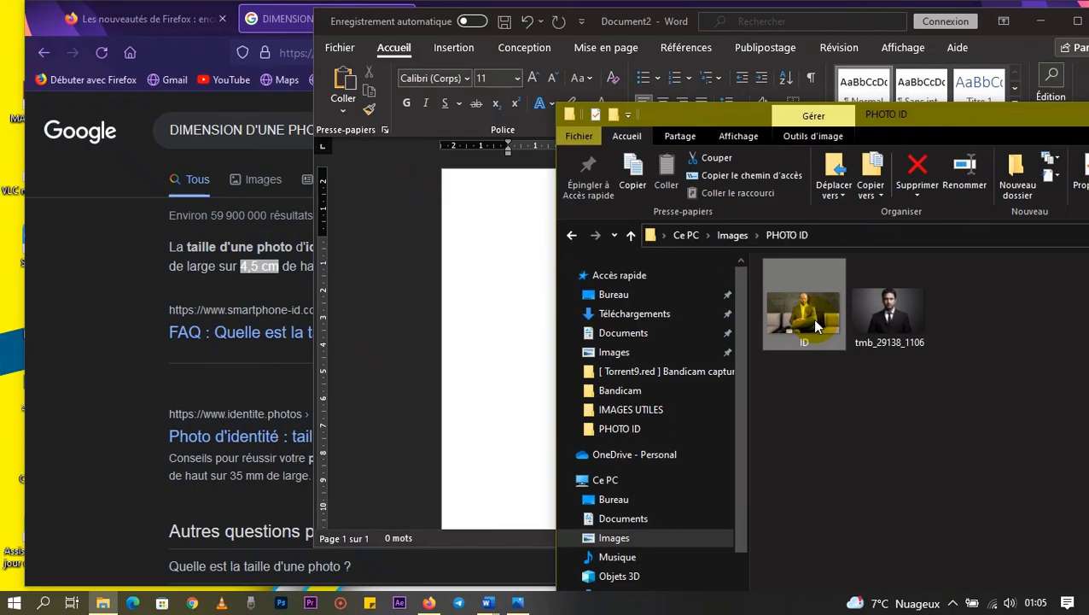
mouse_move(815, 324)
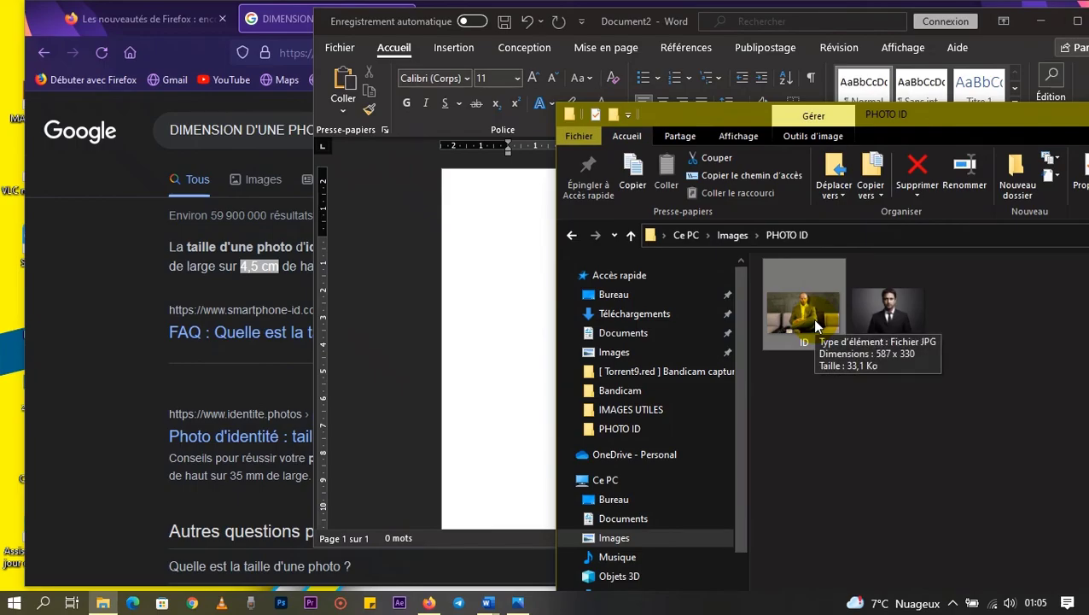
drag(811, 318, 522, 330)
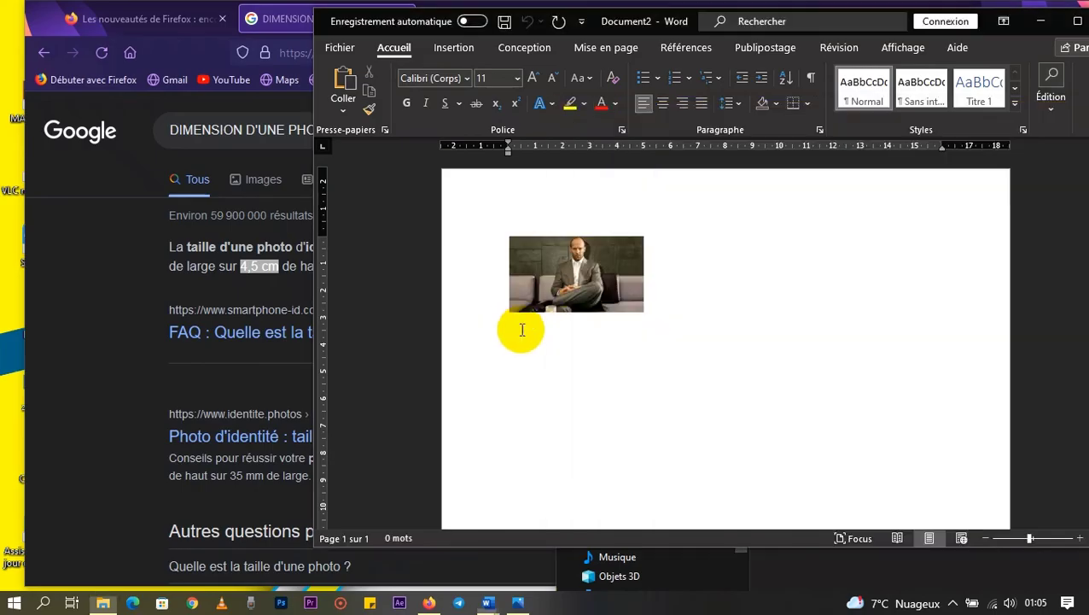
Enlarge the inserted portrait to about 13 cm wide and maximize the Word window
click(578, 279)
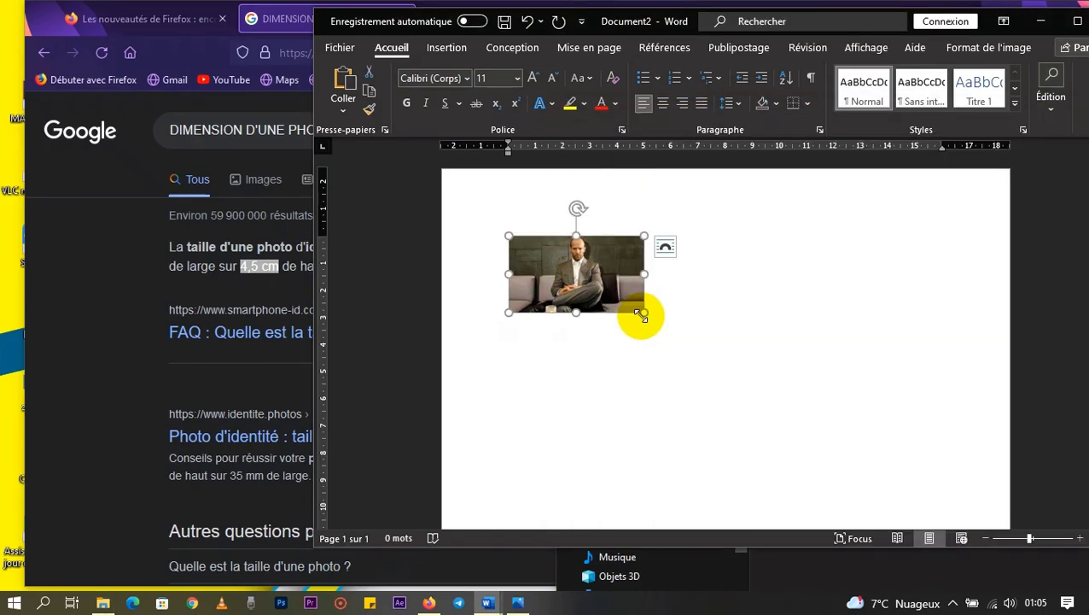
drag(641, 314, 822, 437)
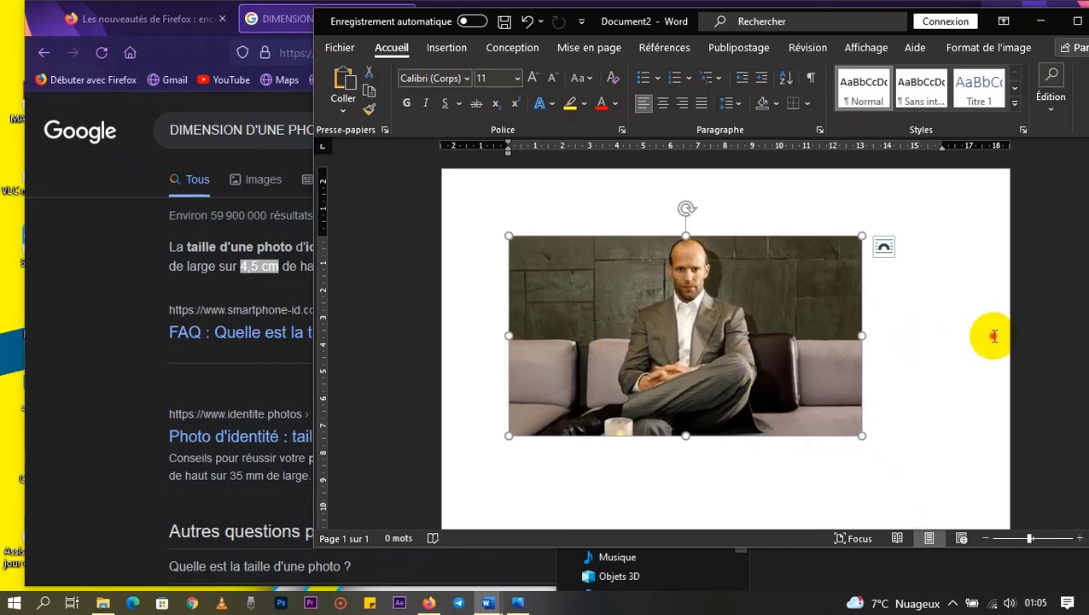
click(943, 335)
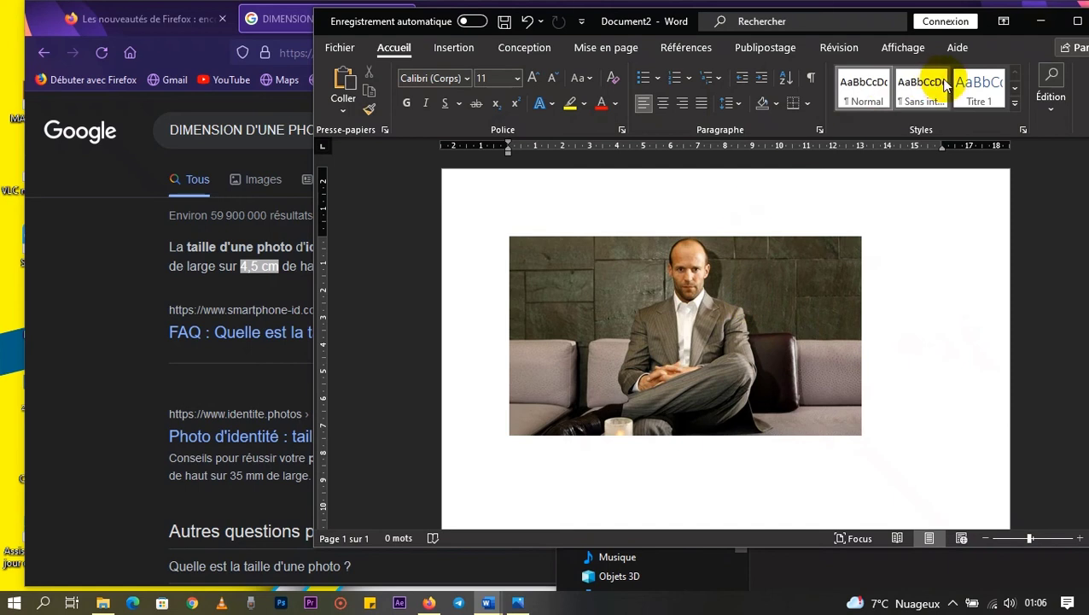
click(1076, 21)
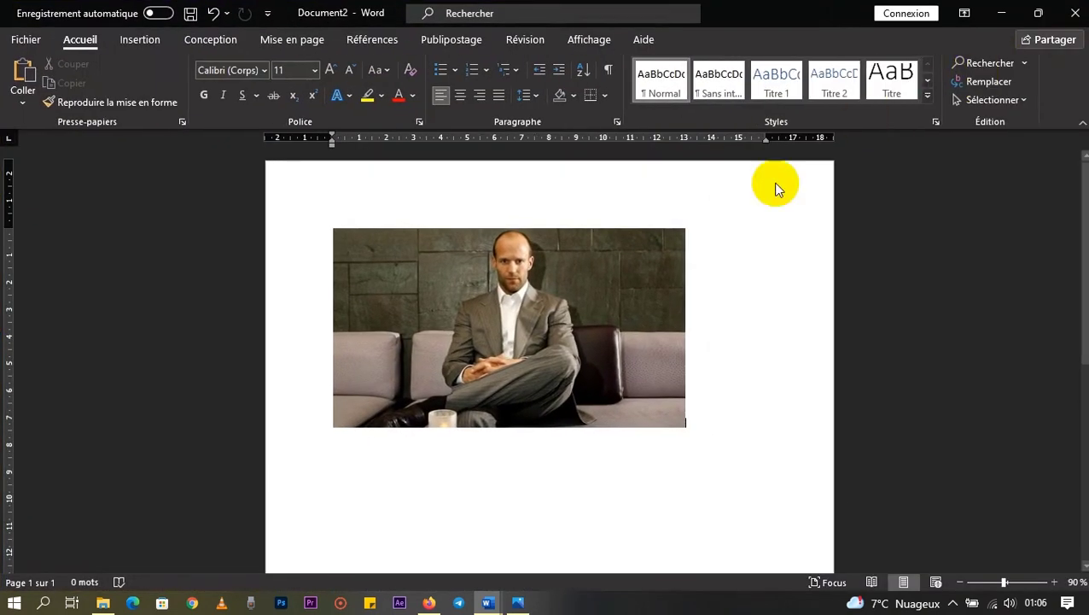
Start background removal on the portrait and mark the top of the man's head as an area to keep
click(544, 322)
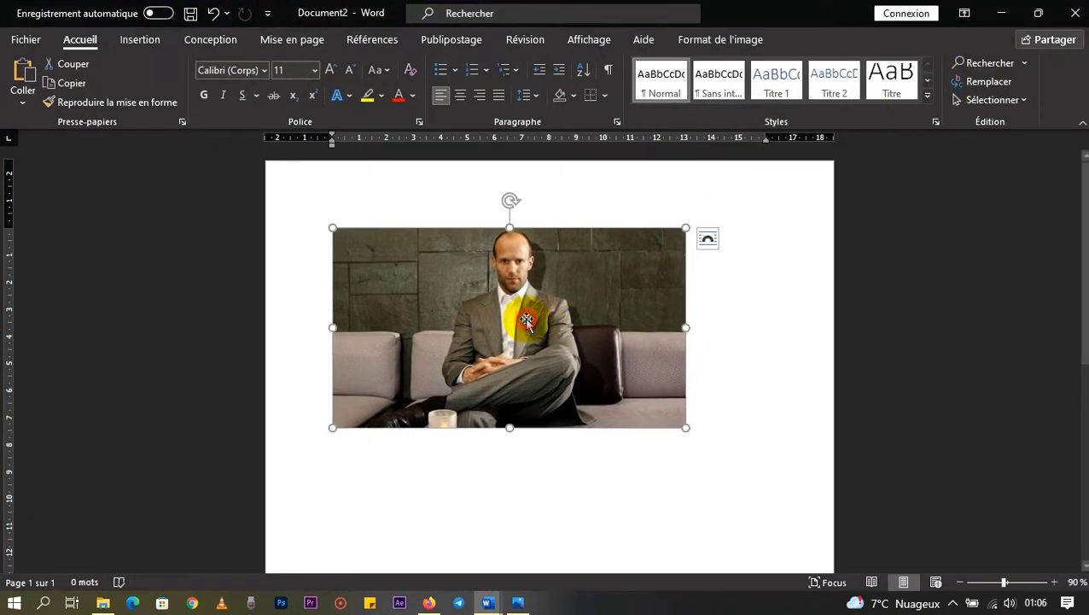
double_click(527, 321)
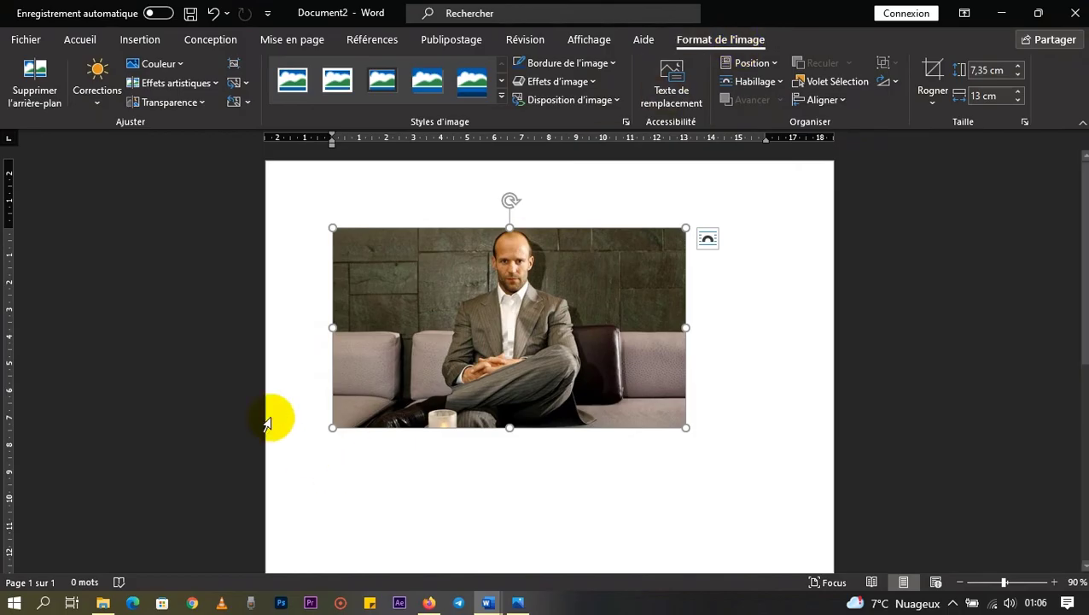
click(31, 98)
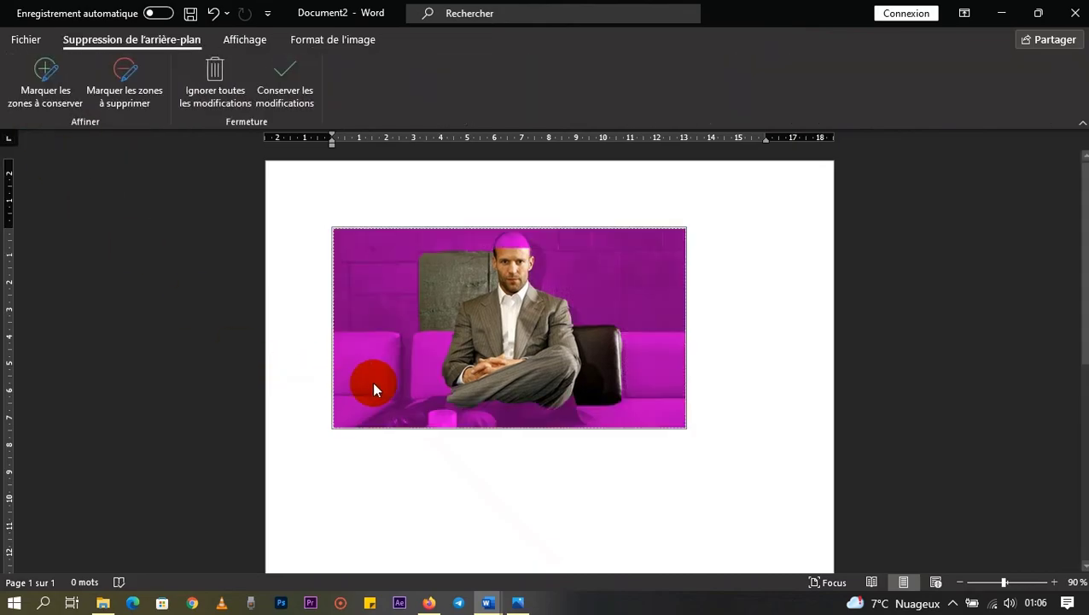
ctrl+scroll(462, 400, up, 6)
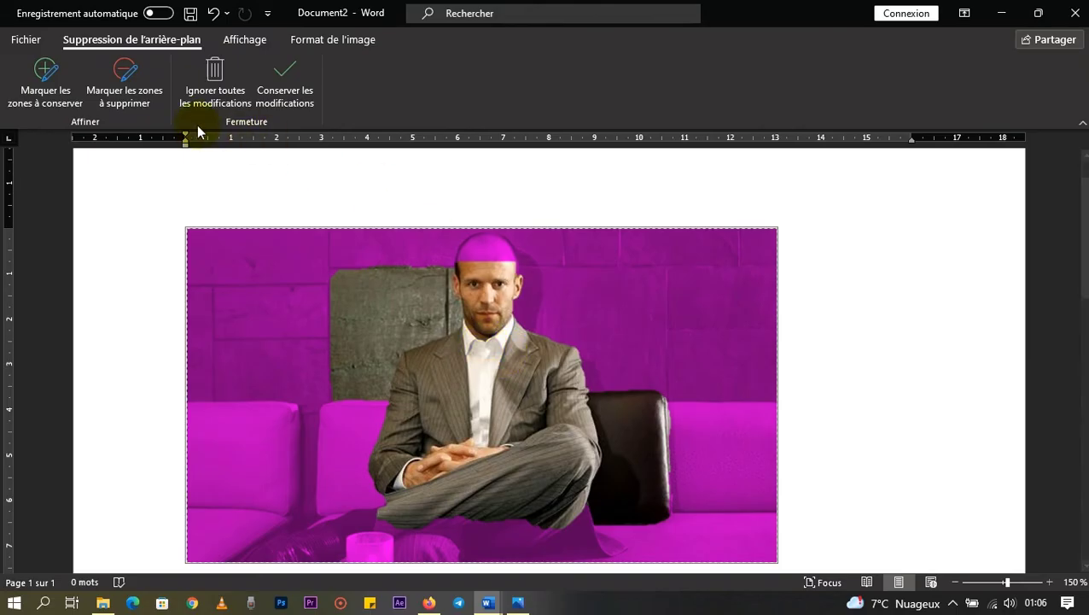
click(47, 100)
mouse_move(487, 250)
mouse_down()
mouse_move(492, 239)
mouse_move(488, 251)
mouse_up()
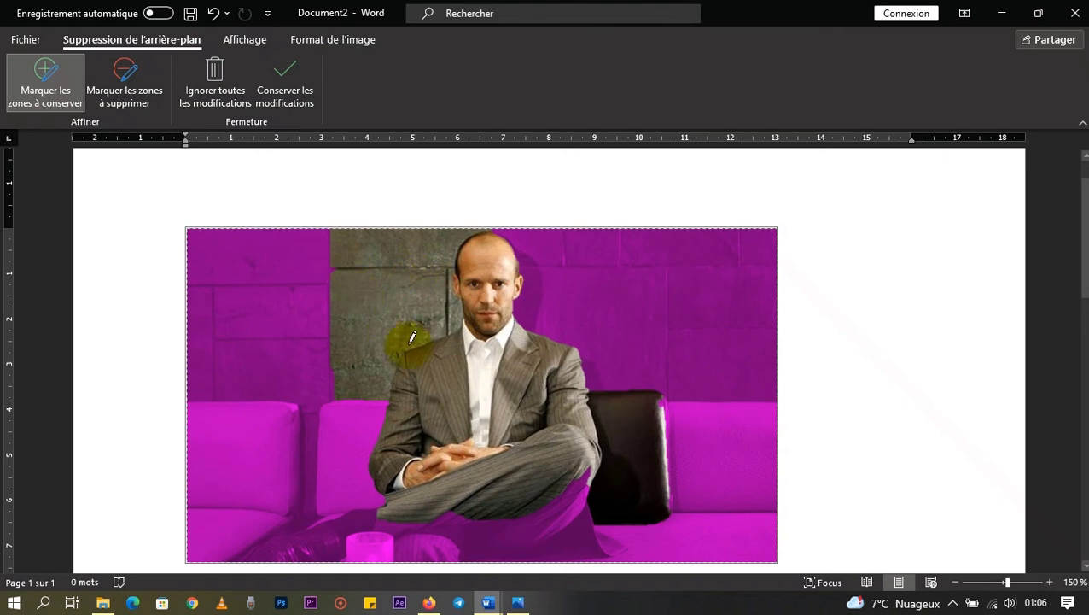
drag(561, 351, 561, 352)
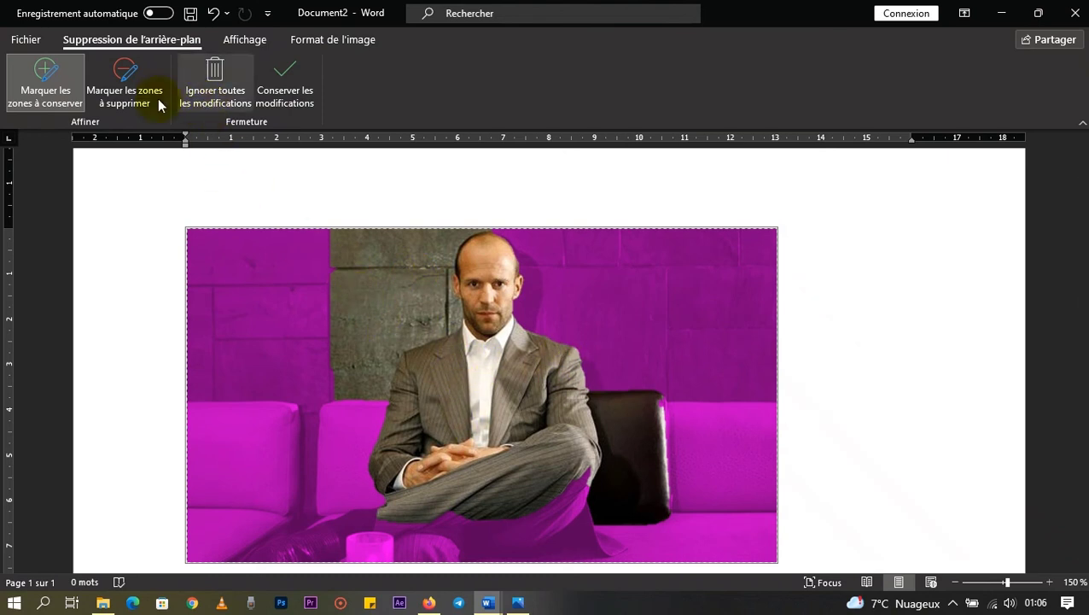
Mark the remaining wall beside the man's head and shoulder as areas to remove
click(126, 102)
click(255, 262)
click(316, 304)
click(406, 304)
click(450, 316)
mouse_move(437, 322)
mouse_down()
mouse_move(442, 279)
mouse_move(442, 302)
mouse_move(490, 353)
mouse_up()
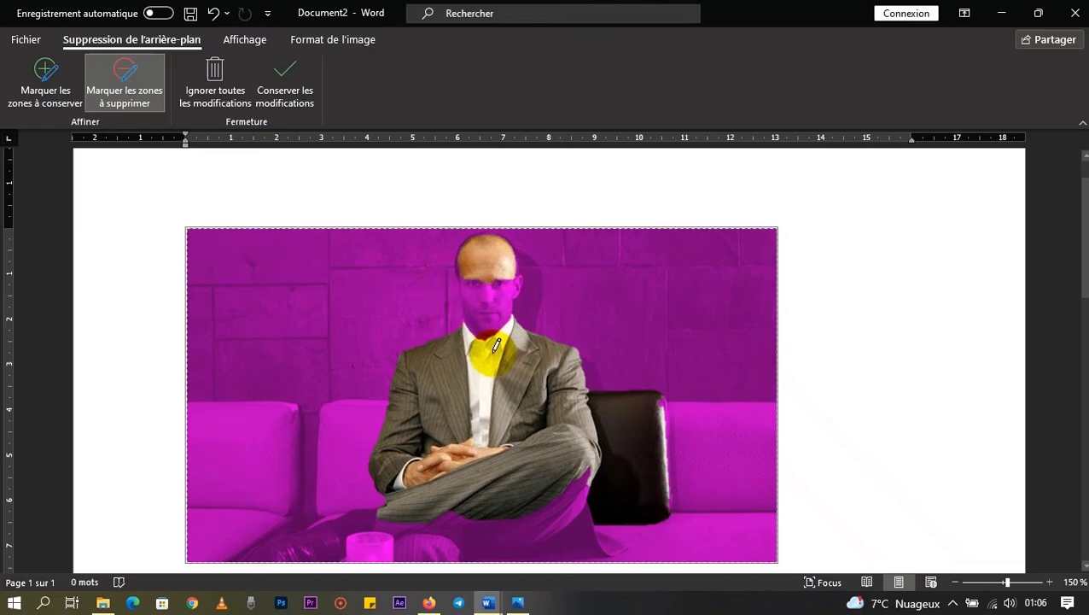
Restore the man's face in the cutout by marking it as an area to keep
scroll(501, 333, up, 6)
mouse_move(589, 350)
mouse_down()
mouse_move(628, 316)
mouse_move(549, 284)
mouse_move(478, 230)
mouse_up()
mouse_move(520, 311)
mouse_down()
mouse_move(614, 300)
mouse_move(611, 308)
mouse_move(649, 309)
mouse_move(613, 369)
mouse_up()
ctrl+scroll(613, 369, up, 6)
mouse_move(749, 374)
mouse_down()
mouse_move(783, 374)
mouse_move(782, 364)
mouse_up()
click(778, 369)
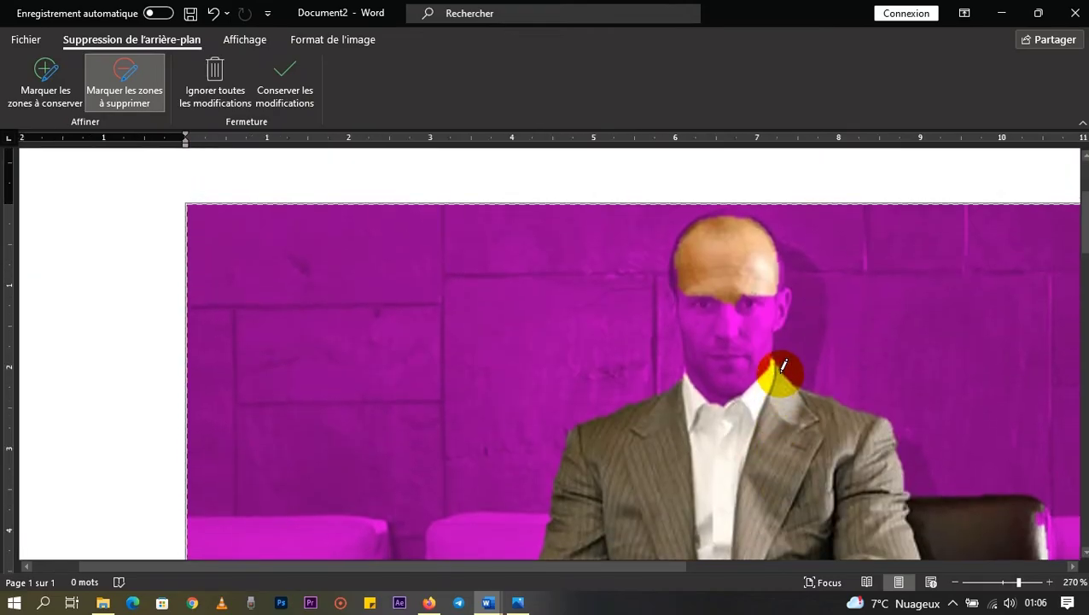
click(68, 103)
drag(723, 274, 727, 334)
drag(746, 294, 751, 377)
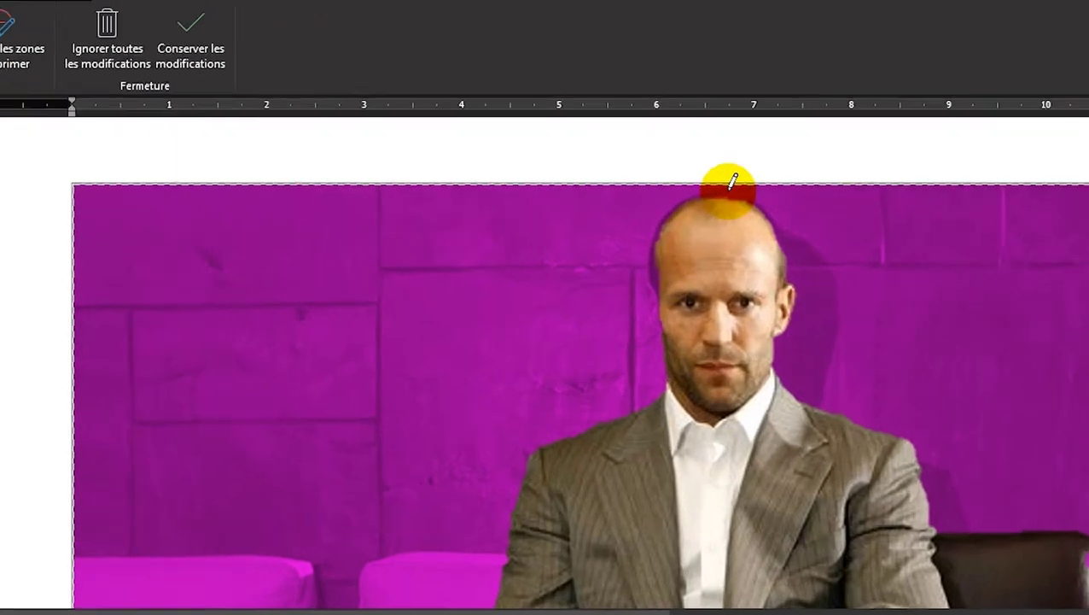
Mark the edges of the head and the jacket as areas to keep and apply the background removal
mouse_move(783, 228)
mouse_down()
mouse_move(782, 249)
mouse_move(771, 223)
mouse_up()
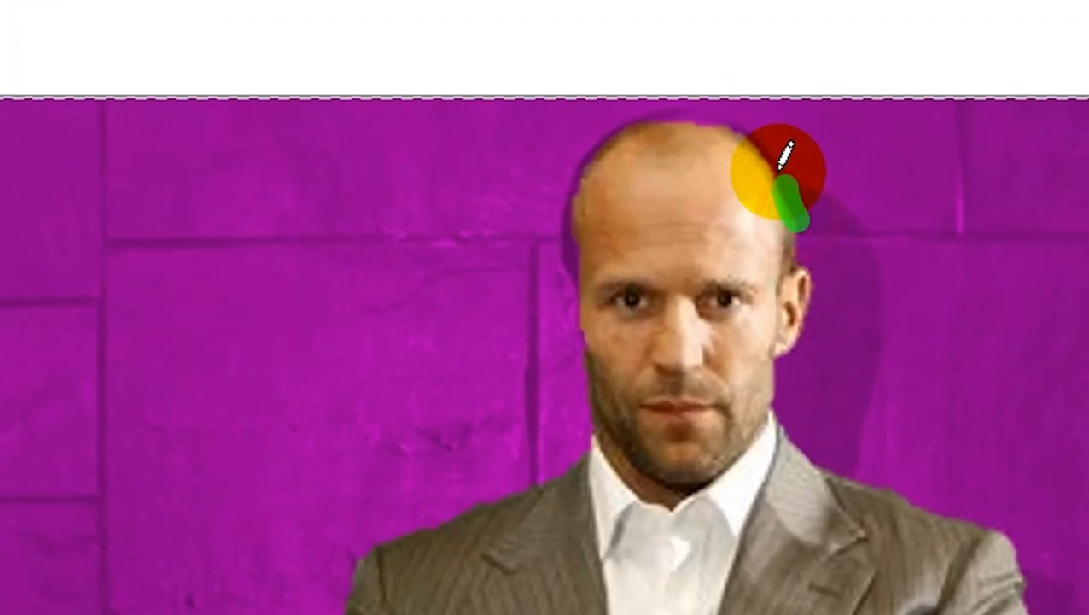
mouse_move(779, 166)
mouse_down()
mouse_move(751, 134)
mouse_move(707, 121)
mouse_up()
mouse_move(812, 270)
mouse_down()
mouse_move(769, 150)
mouse_move(700, 93)
mouse_move(746, 92)
mouse_move(588, 188)
mouse_move(576, 273)
mouse_move(577, 190)
mouse_move(605, 146)
mouse_up()
mouse_move(755, 128)
mouse_down()
mouse_move(741, 119)
mouse_move(642, 212)
mouse_up()
mouse_move(546, 252)
mouse_down()
mouse_move(583, 296)
mouse_move(599, 347)
mouse_move(595, 461)
mouse_up()
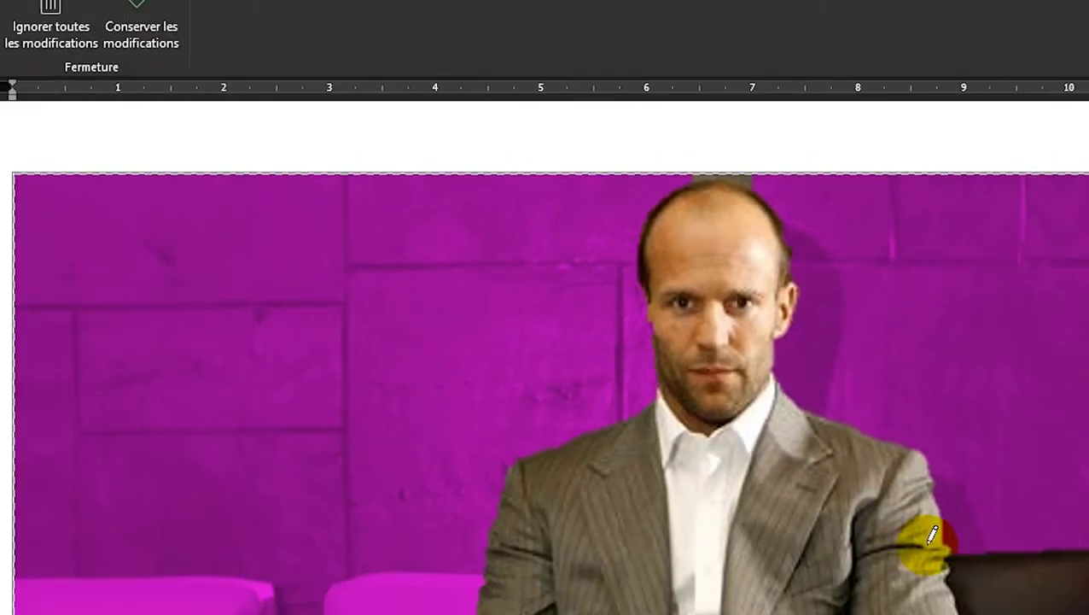
mouse_move(933, 534)
mouse_down()
mouse_move(922, 494)
mouse_move(789, 430)
mouse_move(769, 393)
mouse_up()
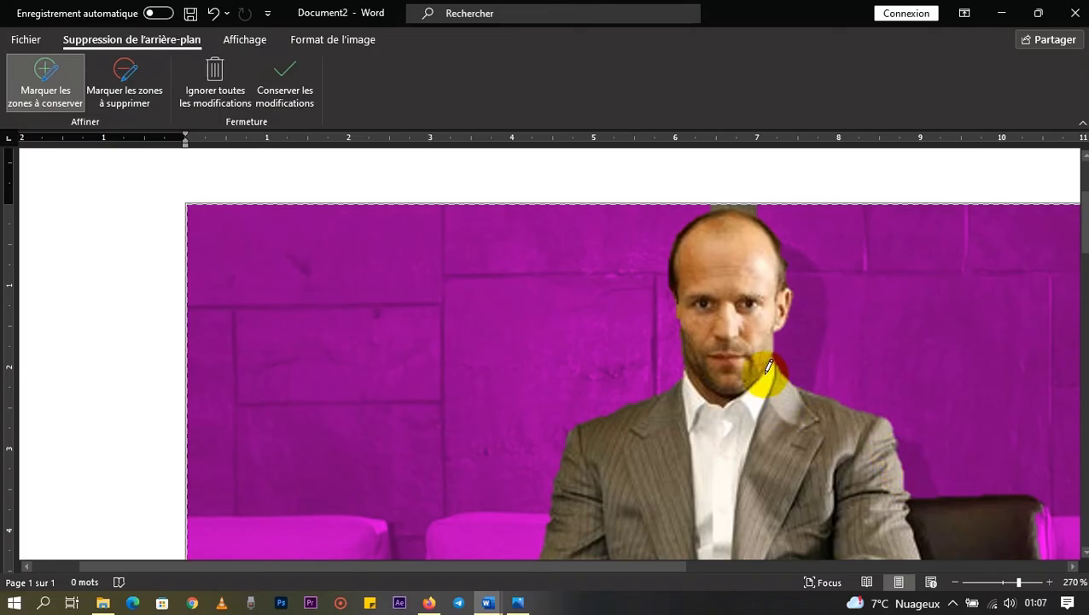
click(282, 81)
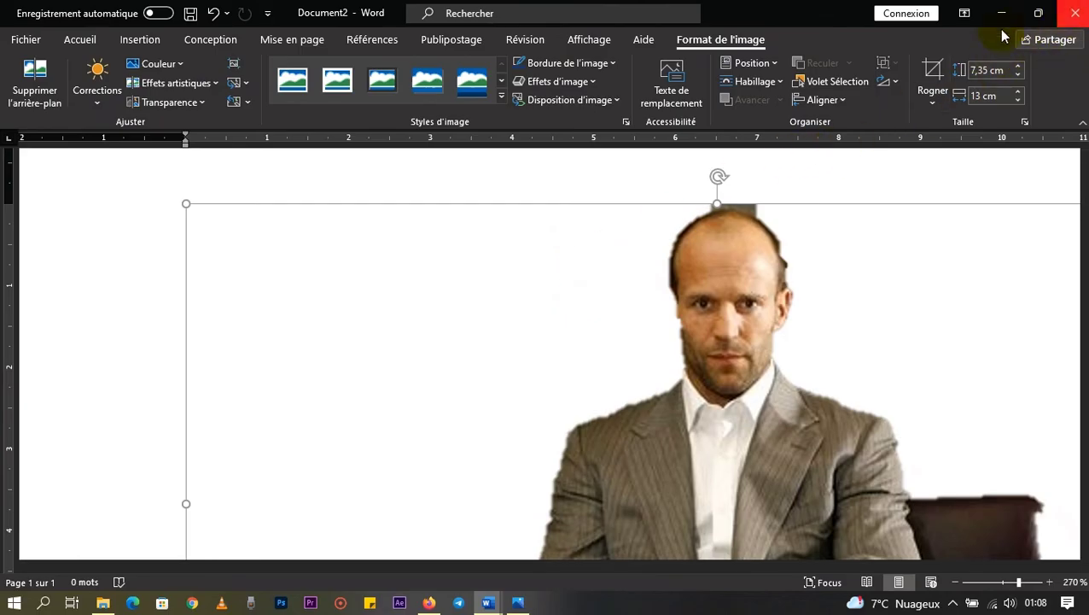
Delete the roughly cut-out portrait from the document
click(760, 215)
click(719, 281)
scroll(719, 346, down, 12)
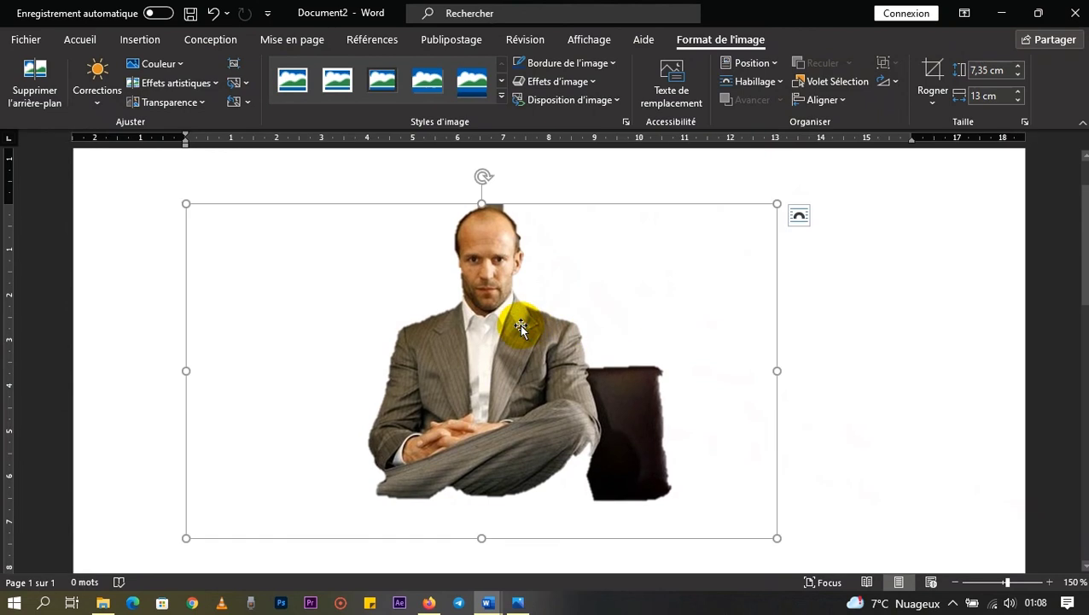
key(Delete)
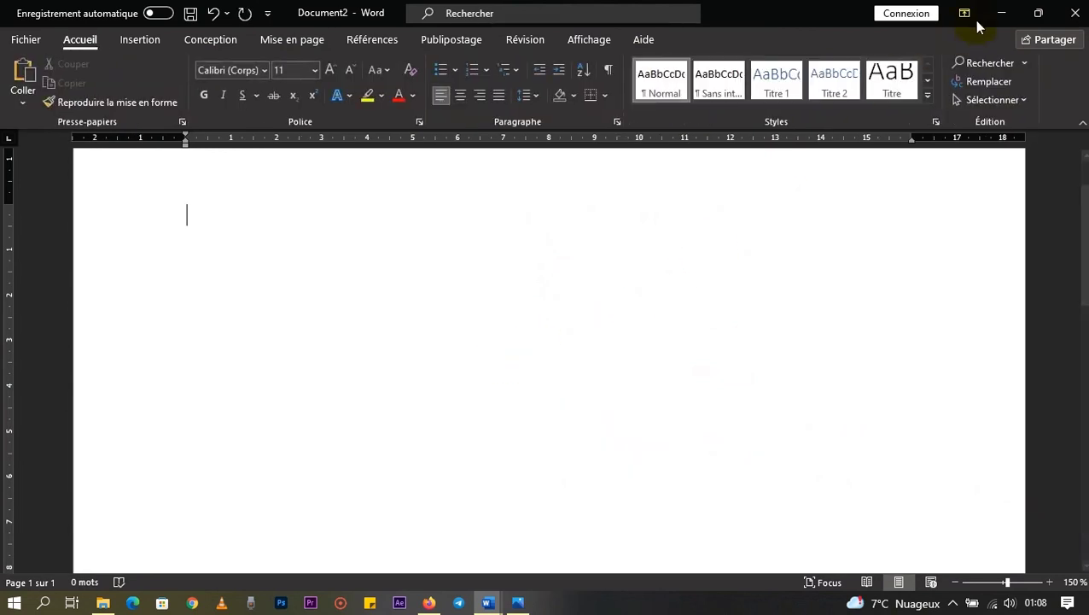
Minimize Word and open the remove.bg website in a new Firefox tab
click(1004, 16)
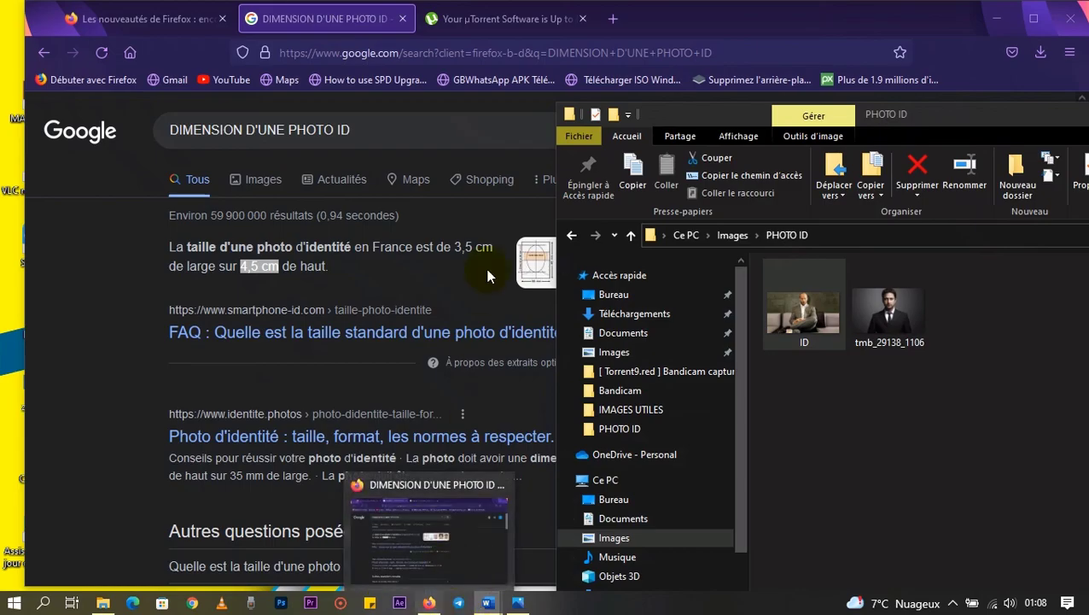
click(614, 20)
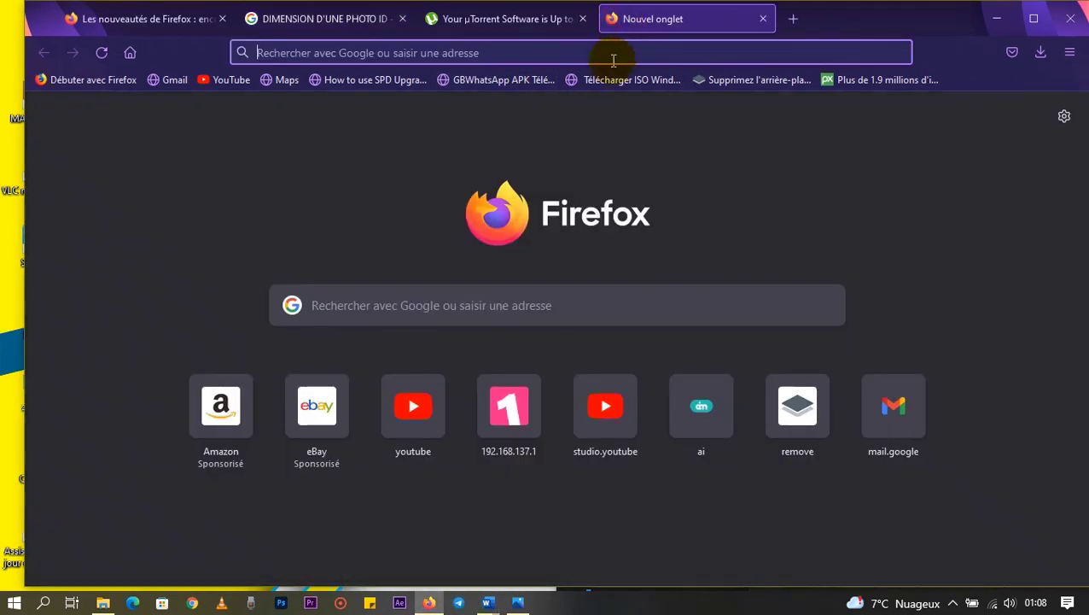
click(800, 414)
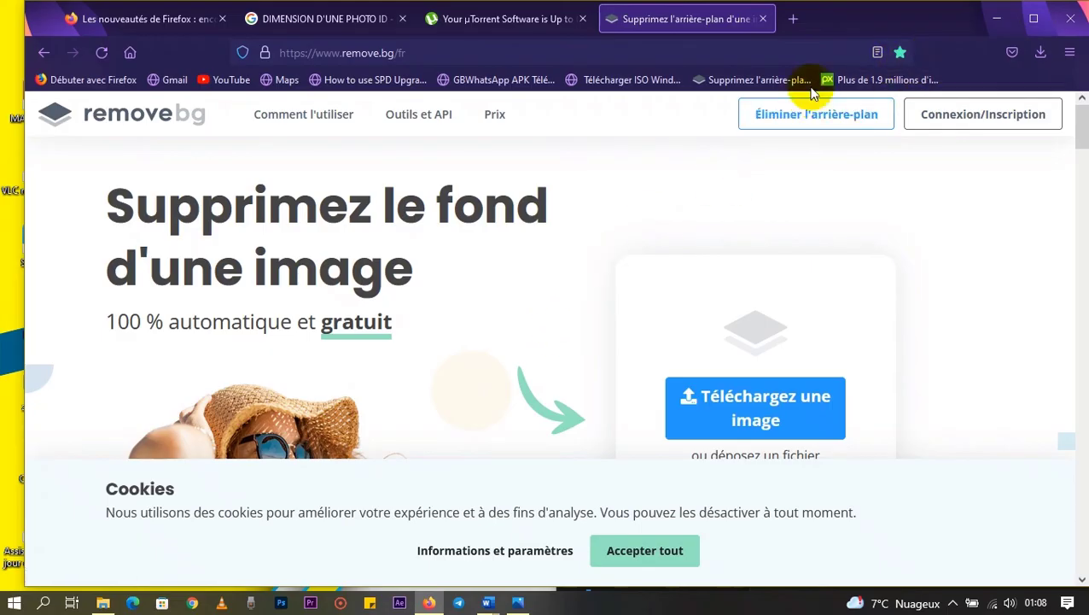
drag(175, 203, 518, 589)
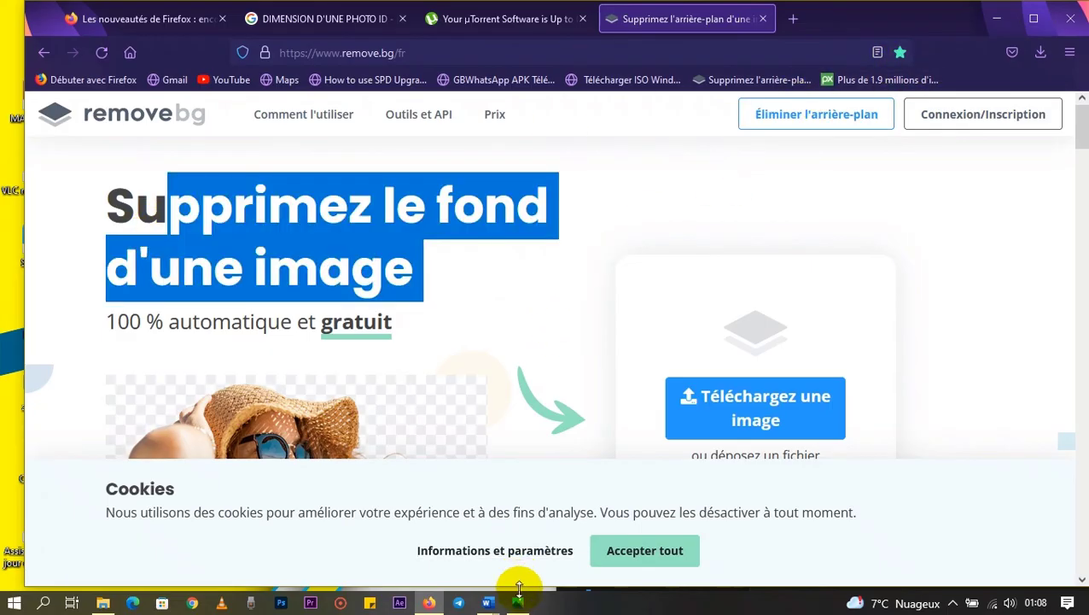
Upload the ID photo from the PHOTO ID folder to remove.bg and bring the browser back to the front
click(103, 604)
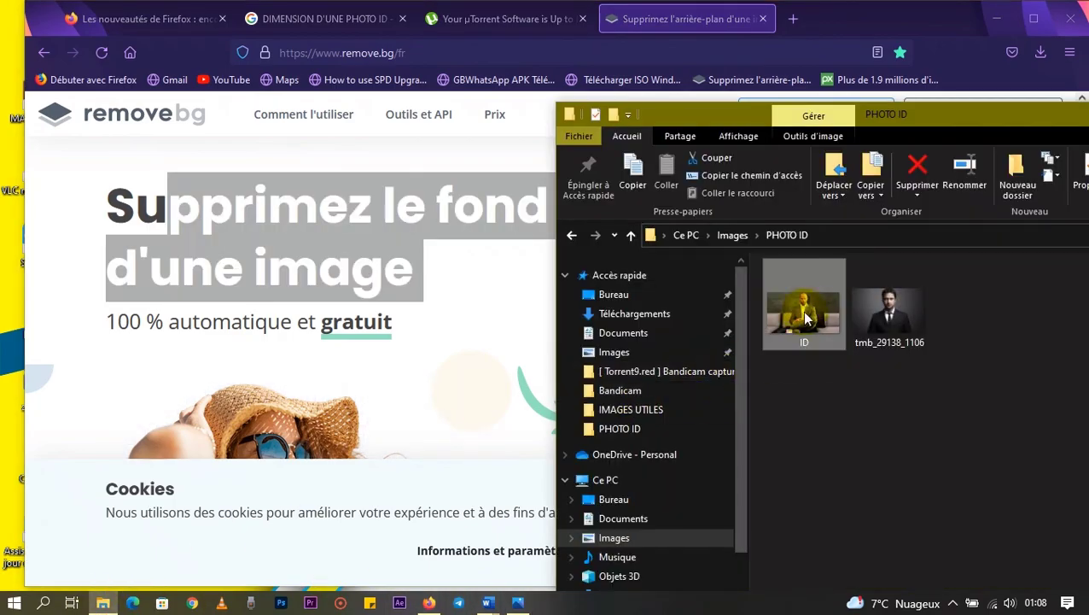
drag(802, 307, 381, 365)
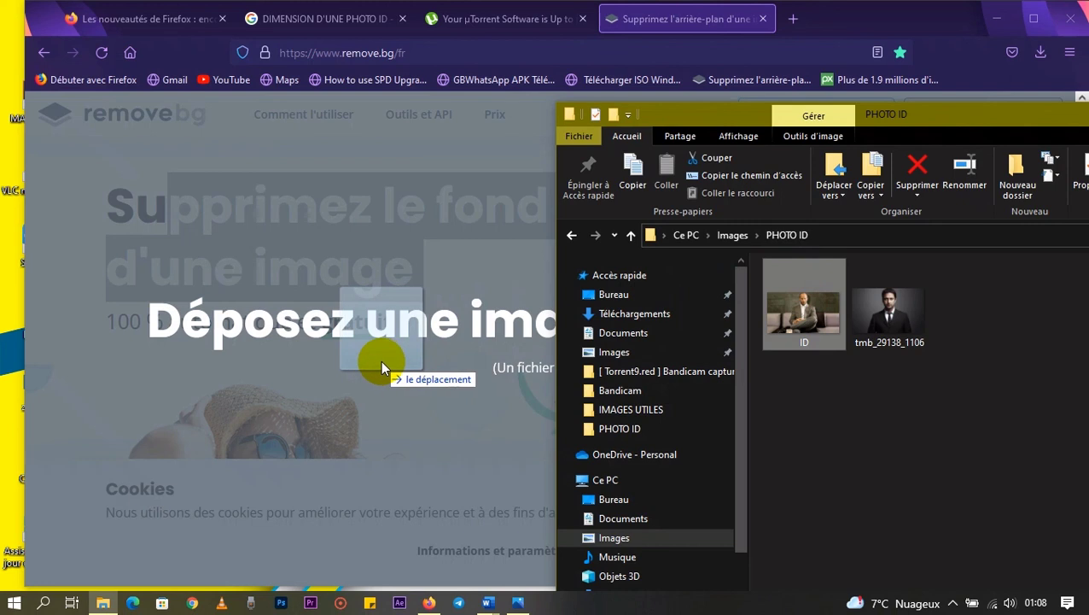
drag(381, 361, 381, 360)
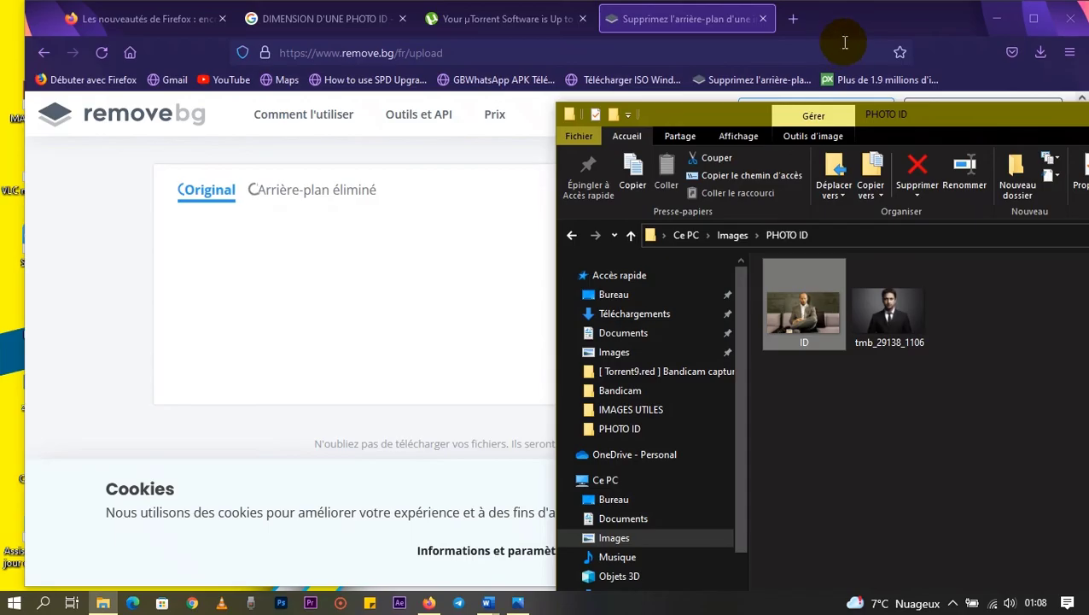
click(820, 20)
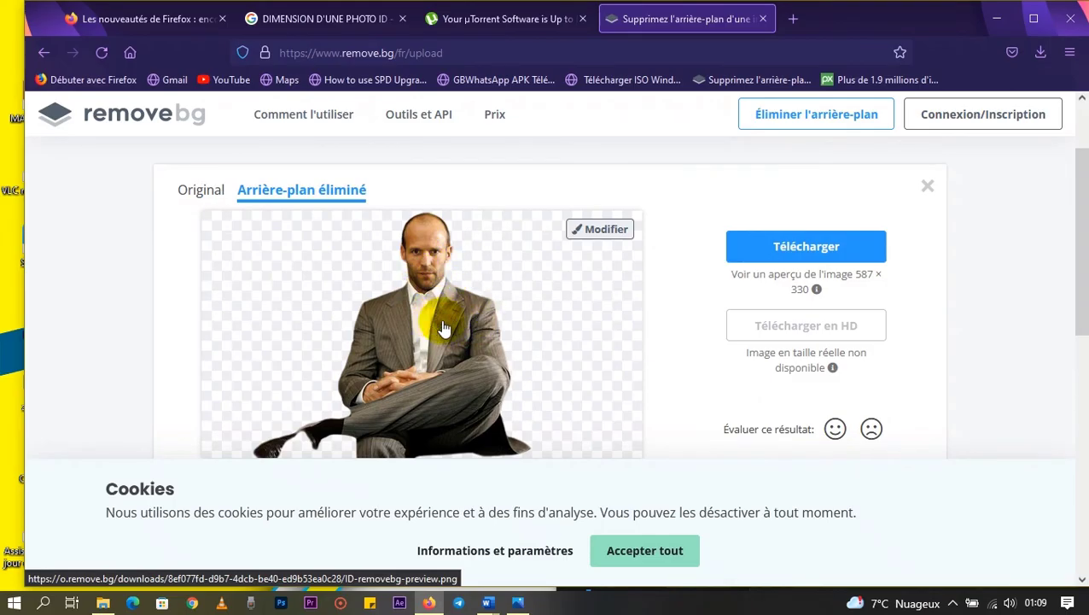
Download the background-free portrait, saving it as ID-removebg-preview.png, and minimize the browser
click(787, 247)
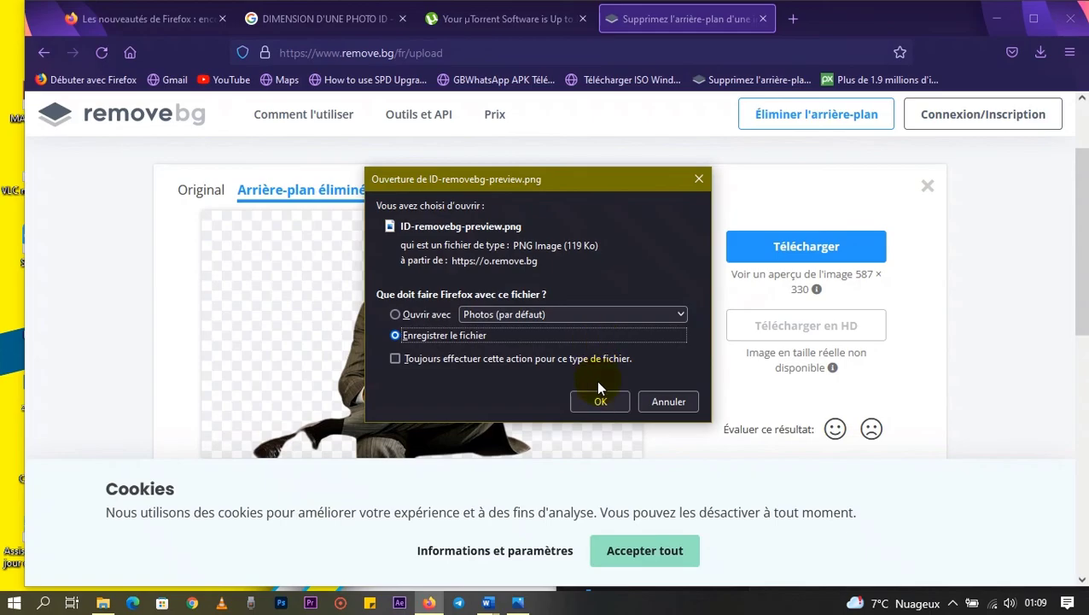
click(600, 403)
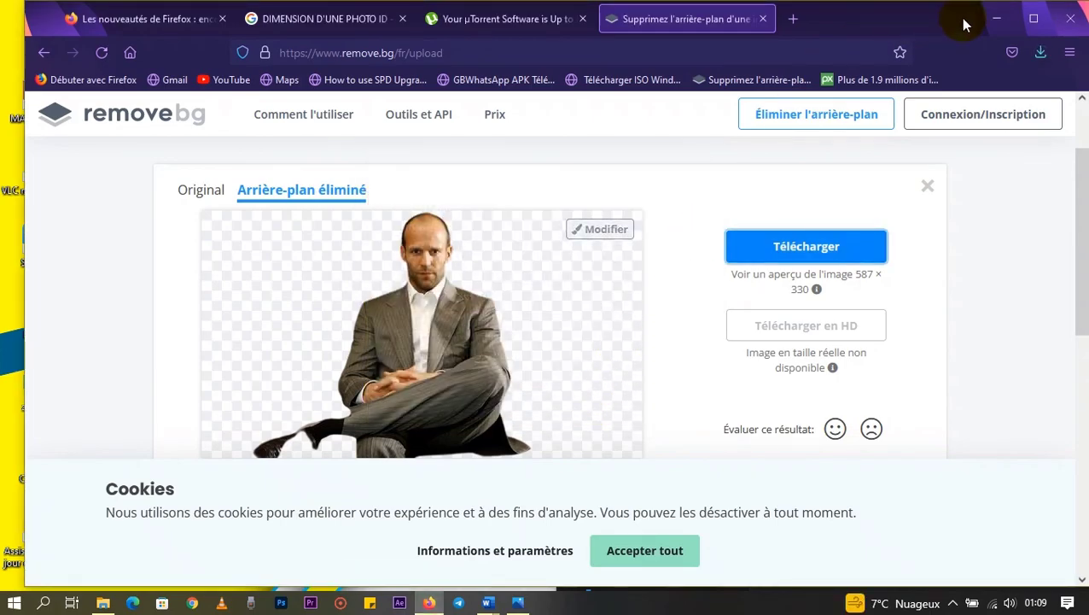
click(1005, 26)
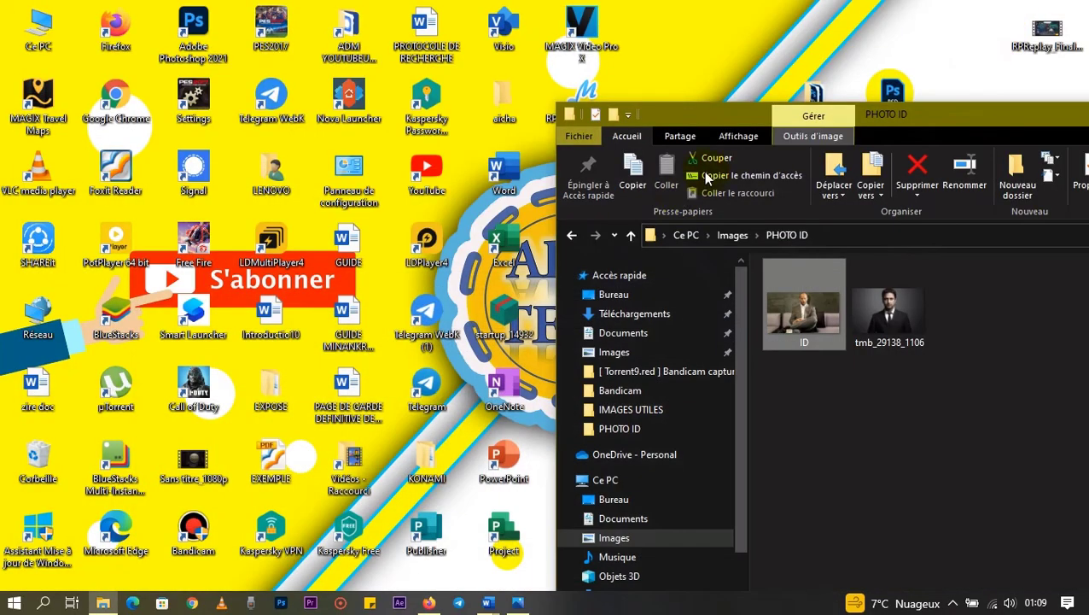
Select the ID-removebg-preview file in the Téléchargements folder and move the Explorer window fully into view
drag(720, 115, 612, 69)
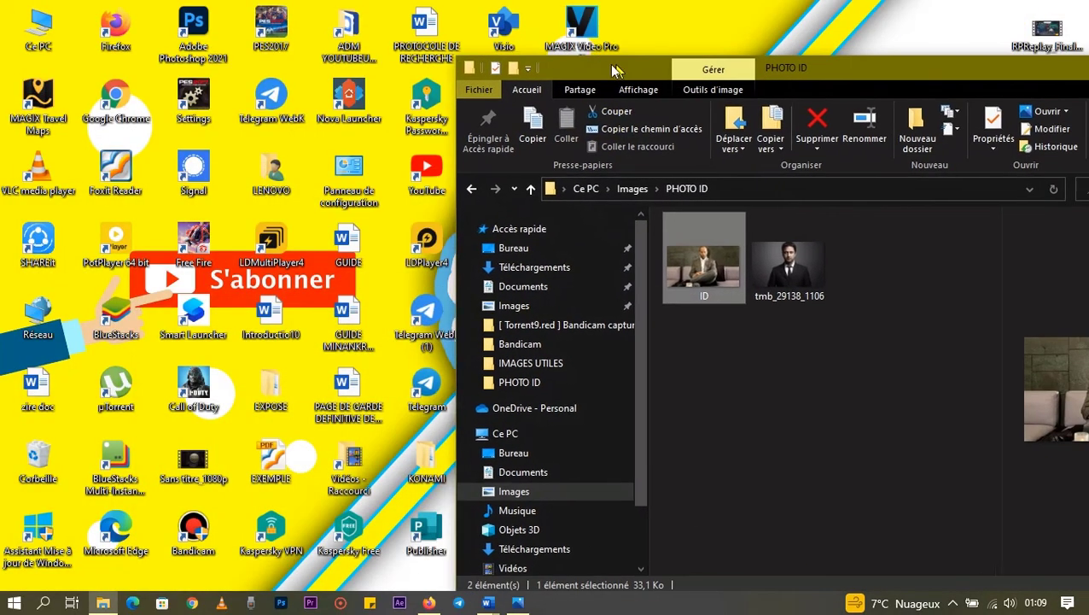
click(530, 272)
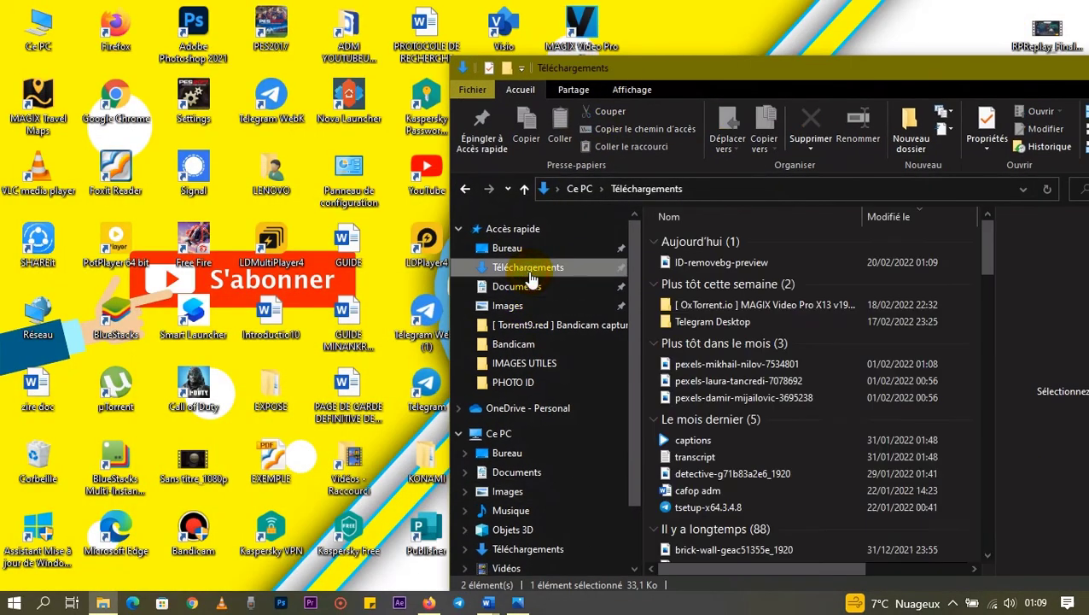
click(680, 271)
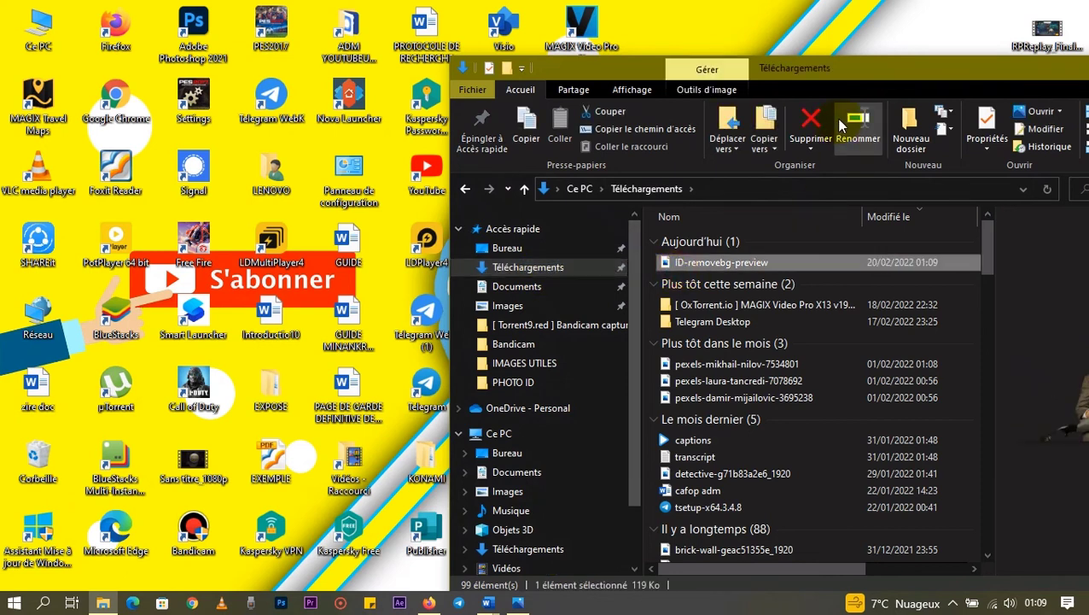
drag(839, 79, 546, 79)
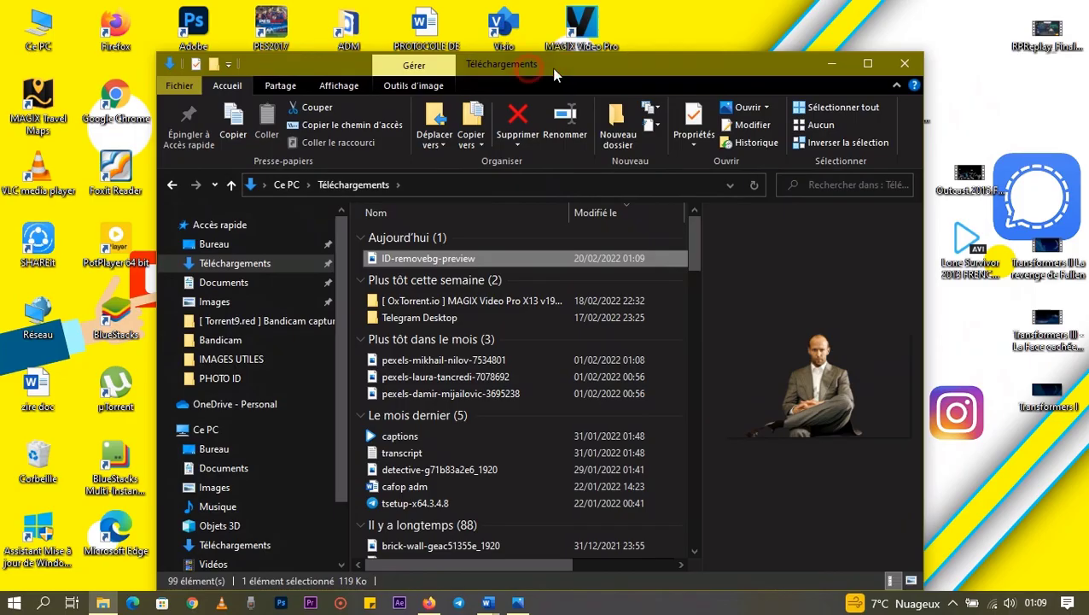
drag(553, 75, 691, 78)
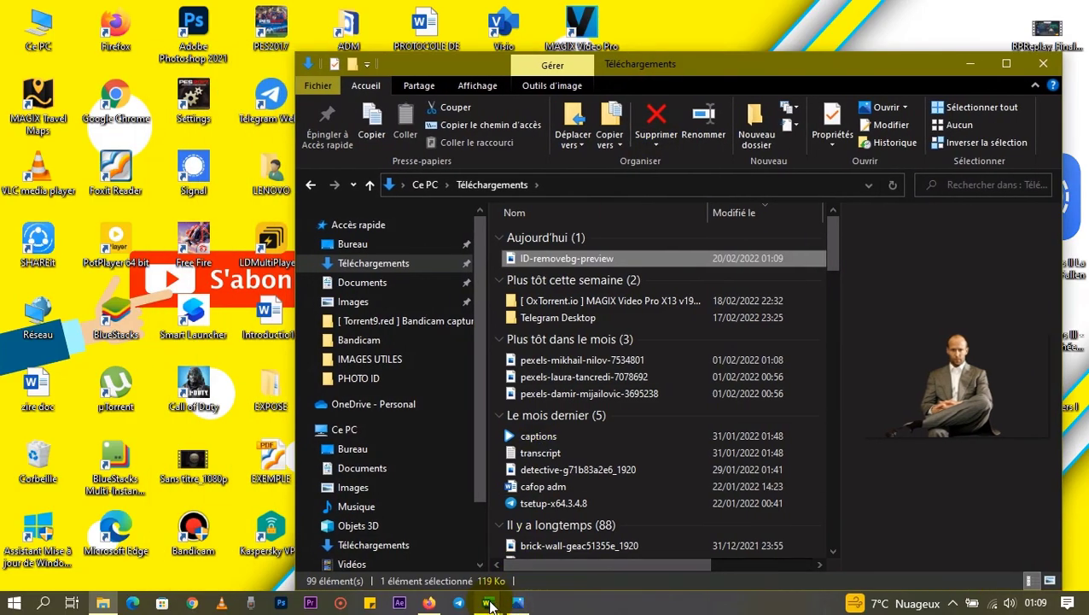
Insert ID-removebg-preview from the Téléchargements folder into Document2 in Word, then maximize the Word window
mouse_move(491, 605)
click(507, 543)
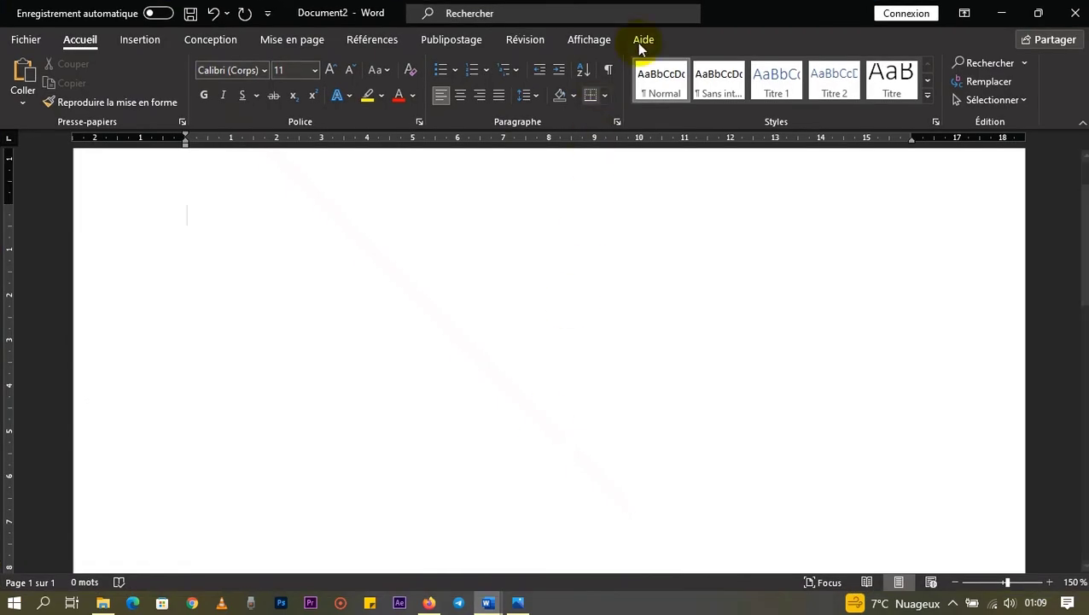
double_click(765, 14)
drag(815, 24, 447, 26)
click(826, 64)
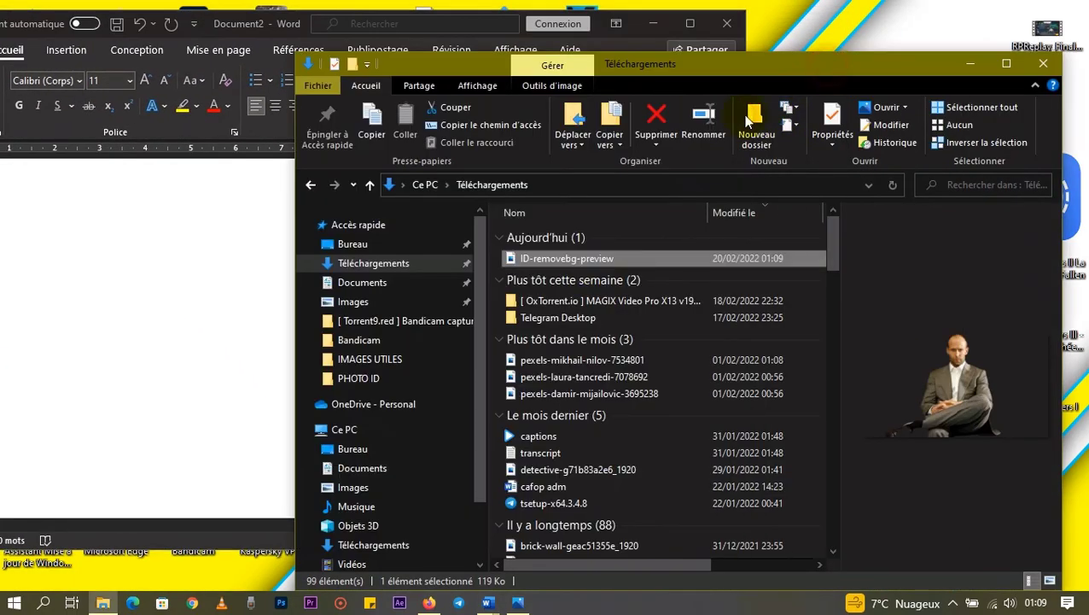
drag(356, 264, 267, 286)
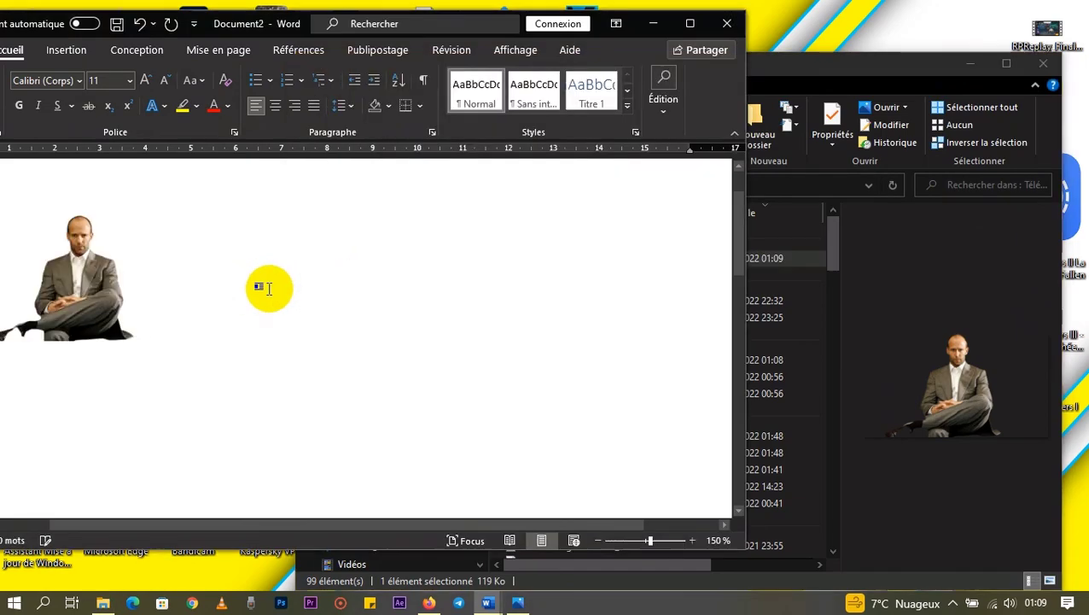
click(690, 23)
Enlarge the inserted portrait to about 8.6 cm high by 15.3 cm wide, keeping its proportions
click(312, 280)
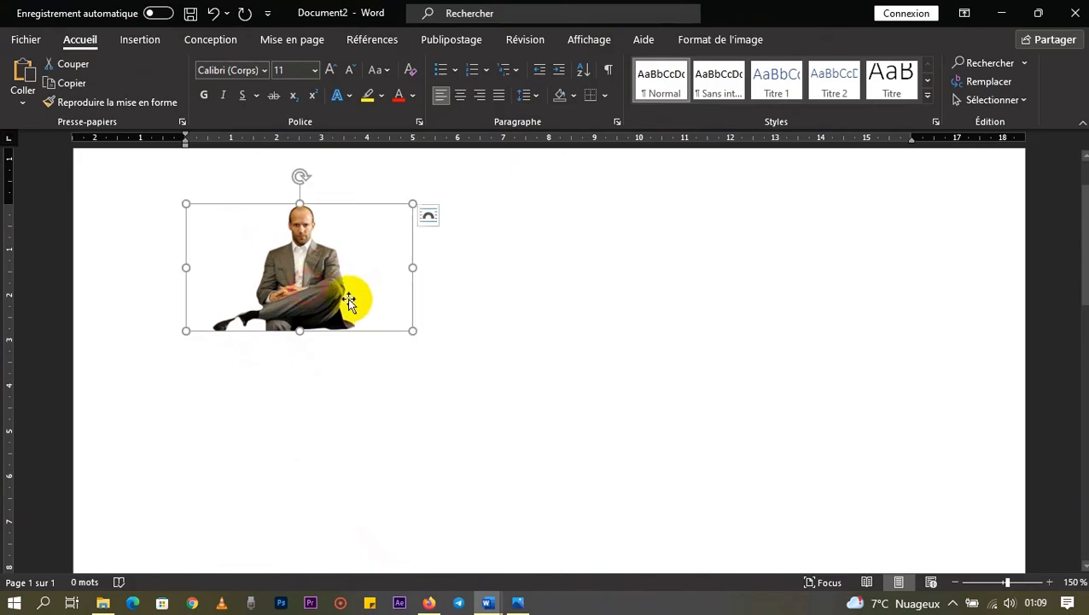
drag(413, 330, 880, 499)
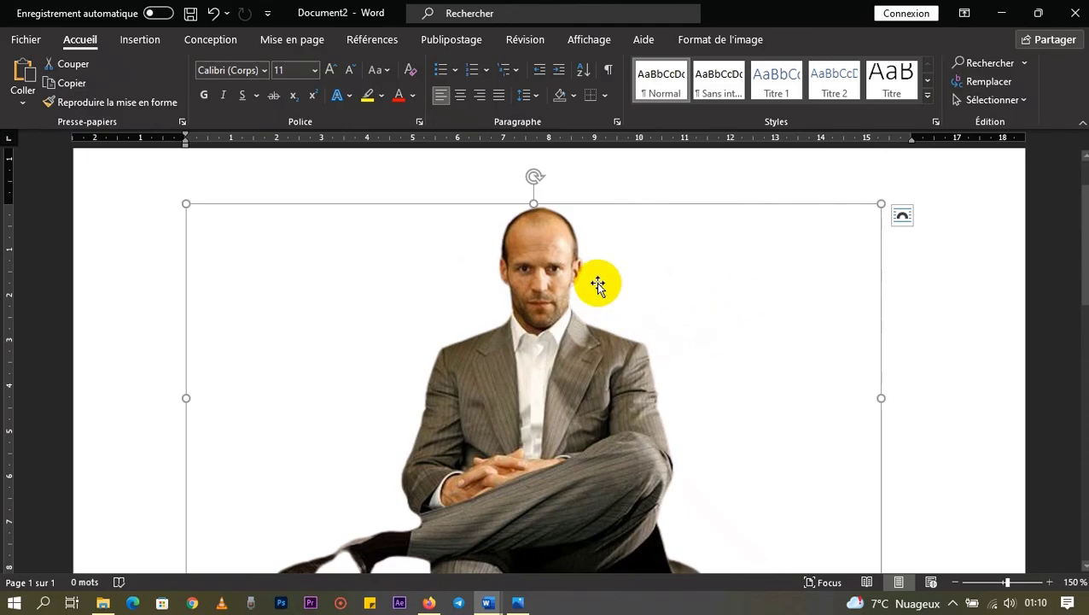
scroll(595, 282, down, 3)
scroll(595, 281, up, 5)
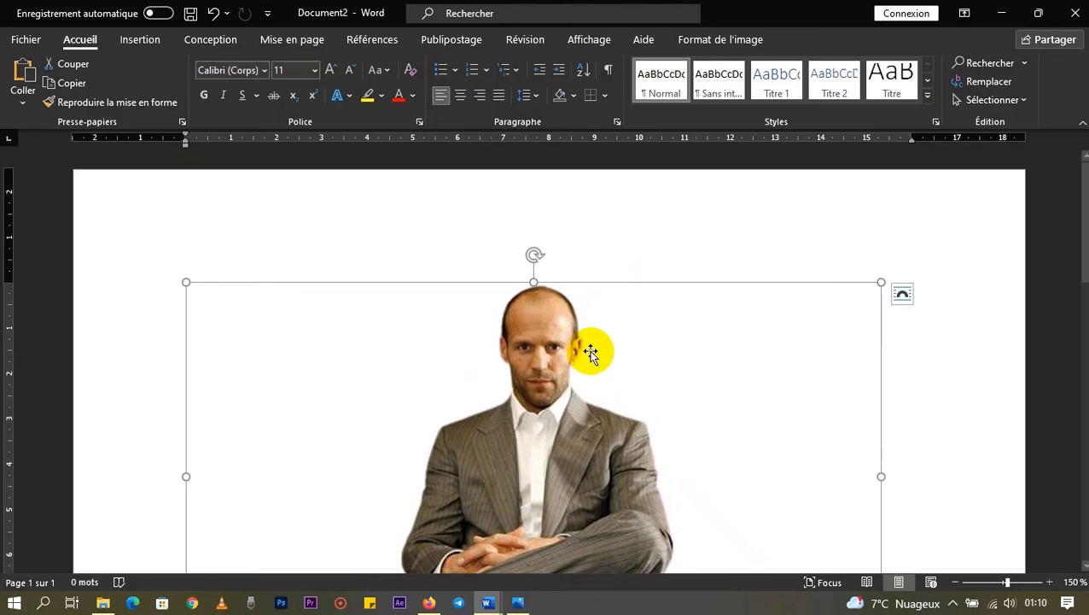
click(494, 261)
Crop the portrait to the head and shoulders, about 4.1 cm high by 3.3 cm wide, and position the face inside the crop frame
scroll(575, 307, down, 1)
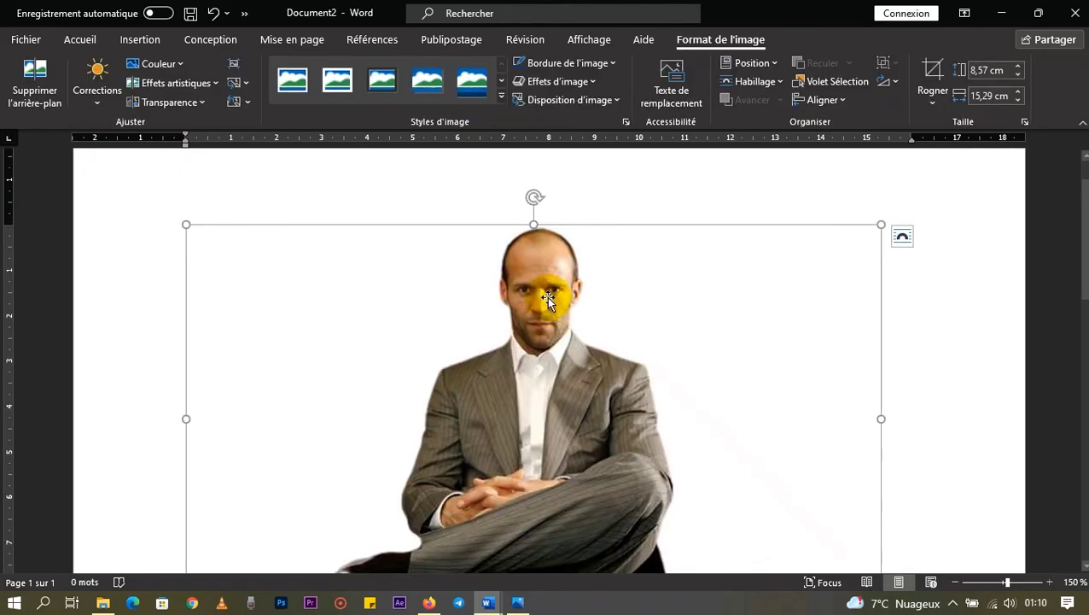
scroll(545, 294, down, 1)
scroll(541, 278, up, 2)
scroll(541, 269, down, 2)
scroll(675, 336, up, 1)
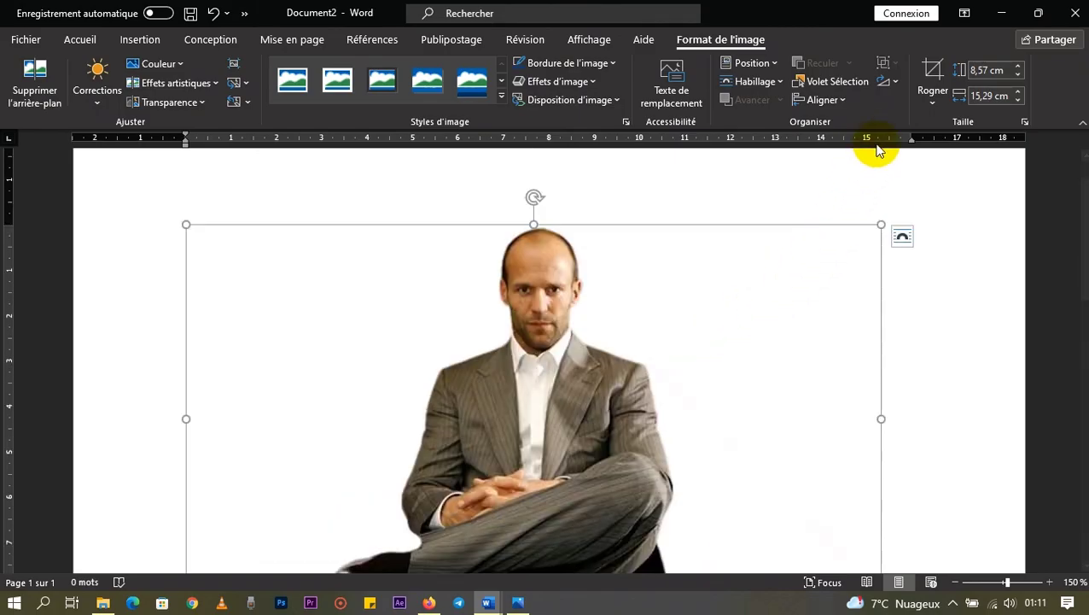
click(931, 79)
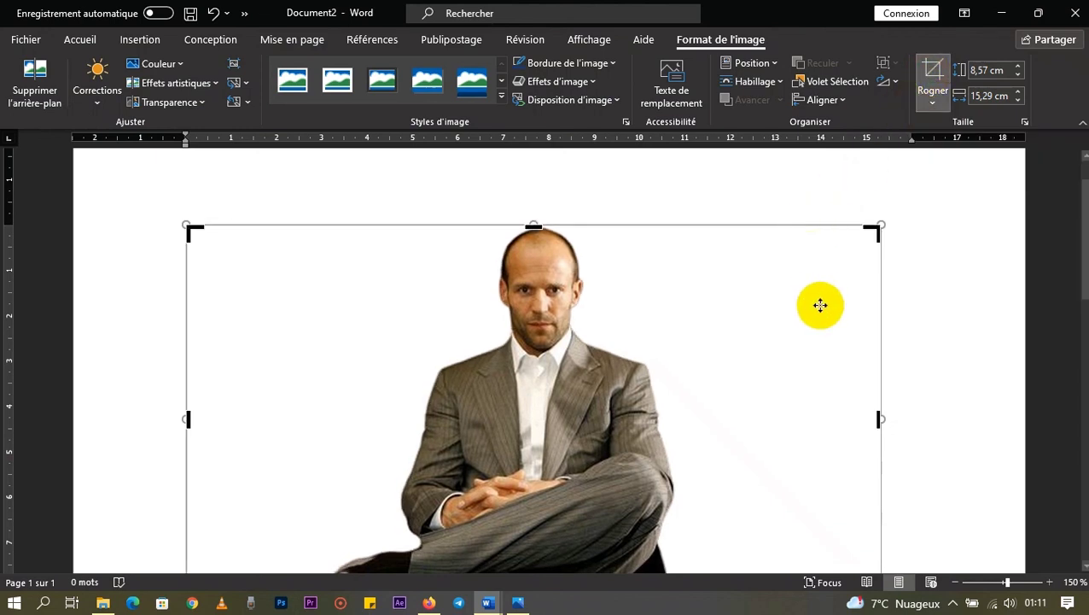
scroll(824, 315, down, 2)
drag(876, 495, 626, 290)
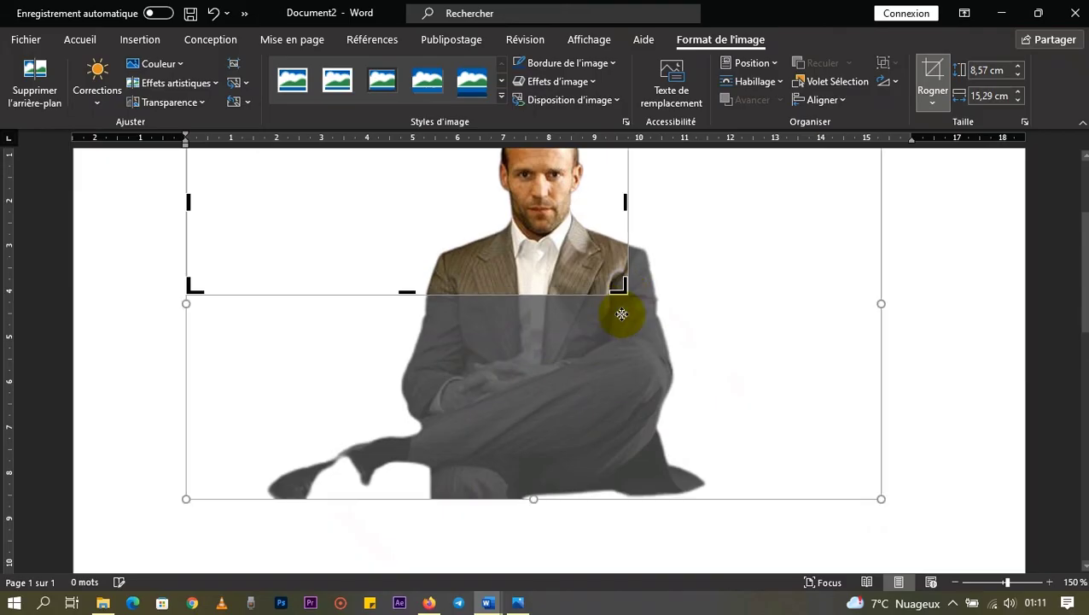
scroll(498, 341, up, 3)
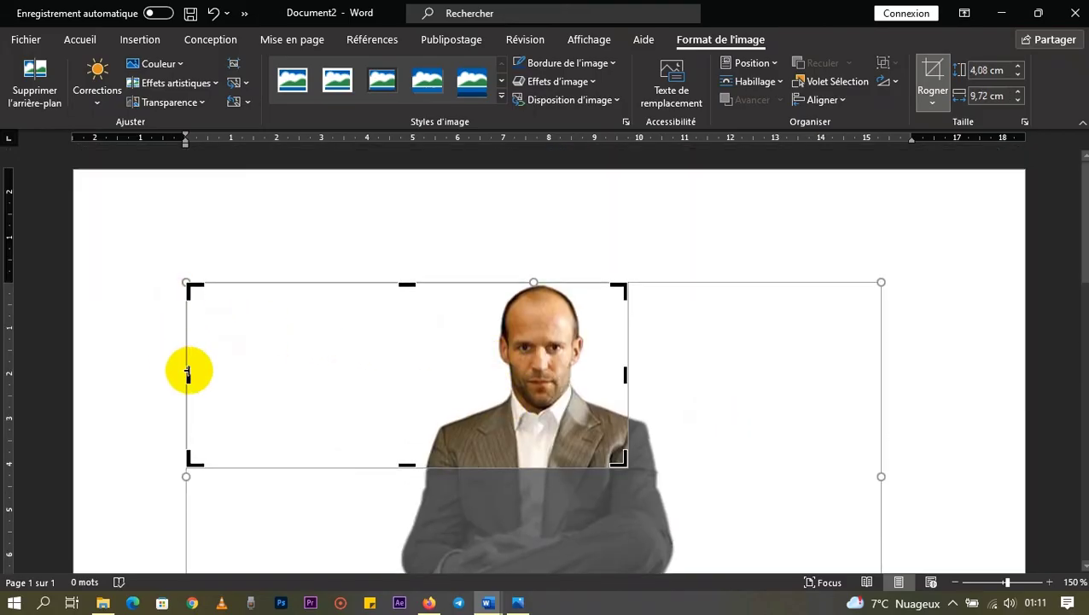
drag(187, 371, 482, 384)
drag(256, 346, 271, 375)
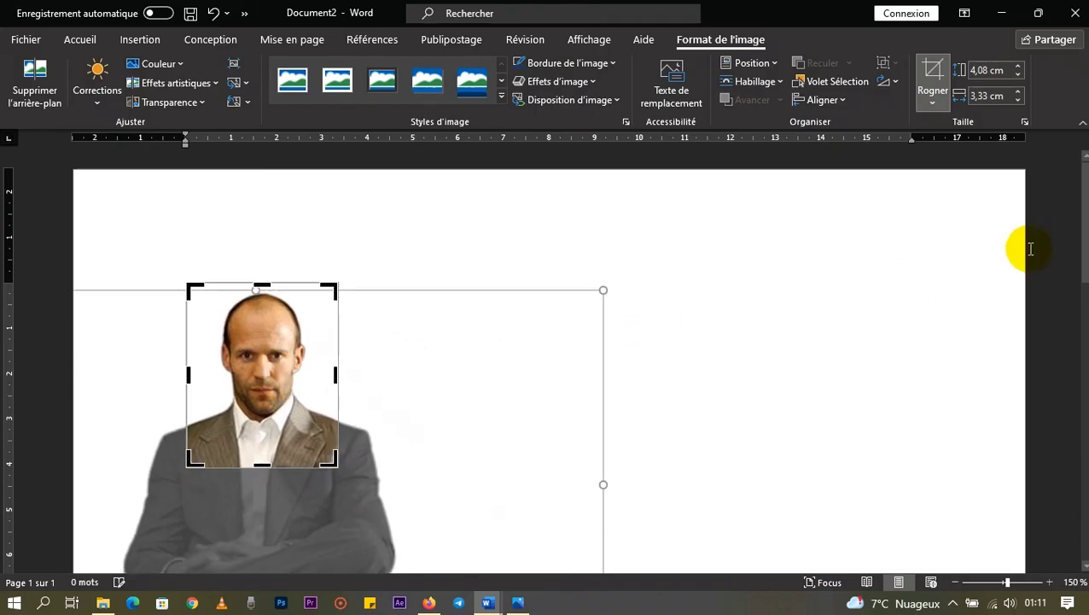
Set the cropped picture's height to 4.5 cm and trim its side to a width of about 3.5 cm
click(986, 74)
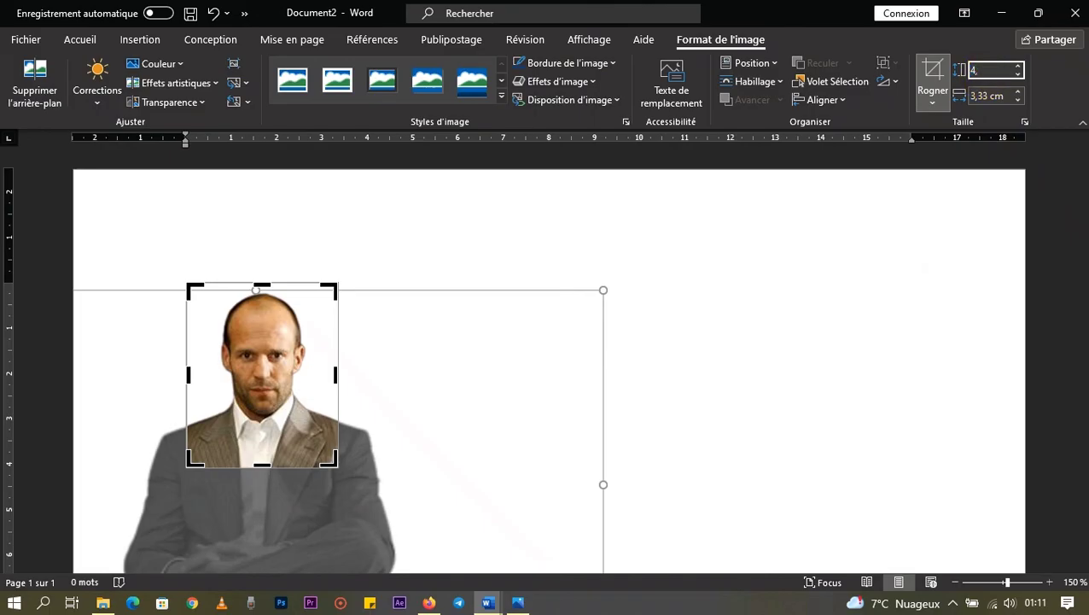
text(4,5)
key(Return)
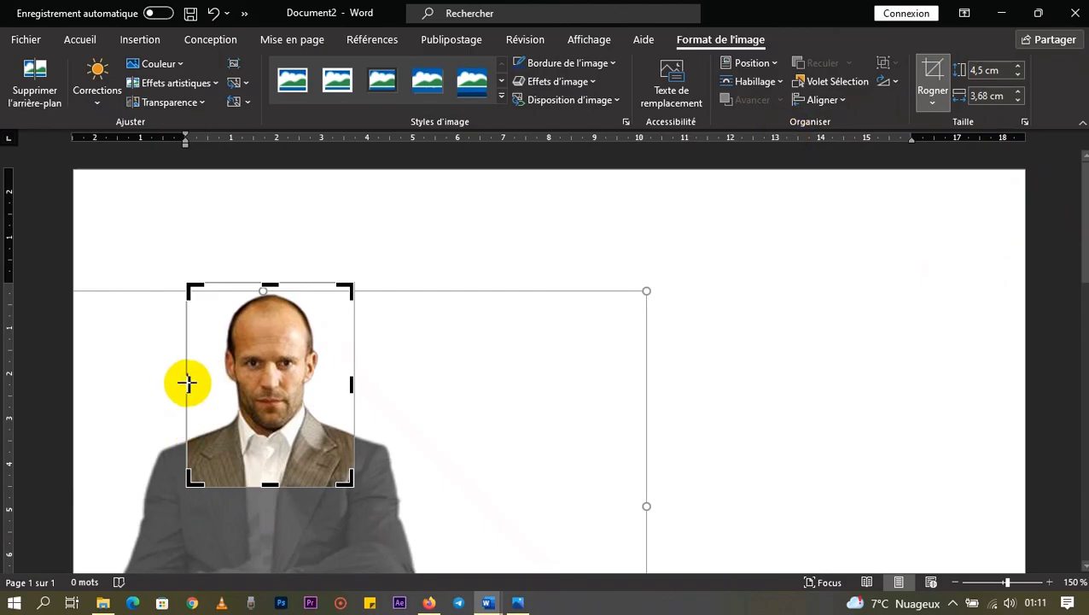
drag(189, 383, 194, 402)
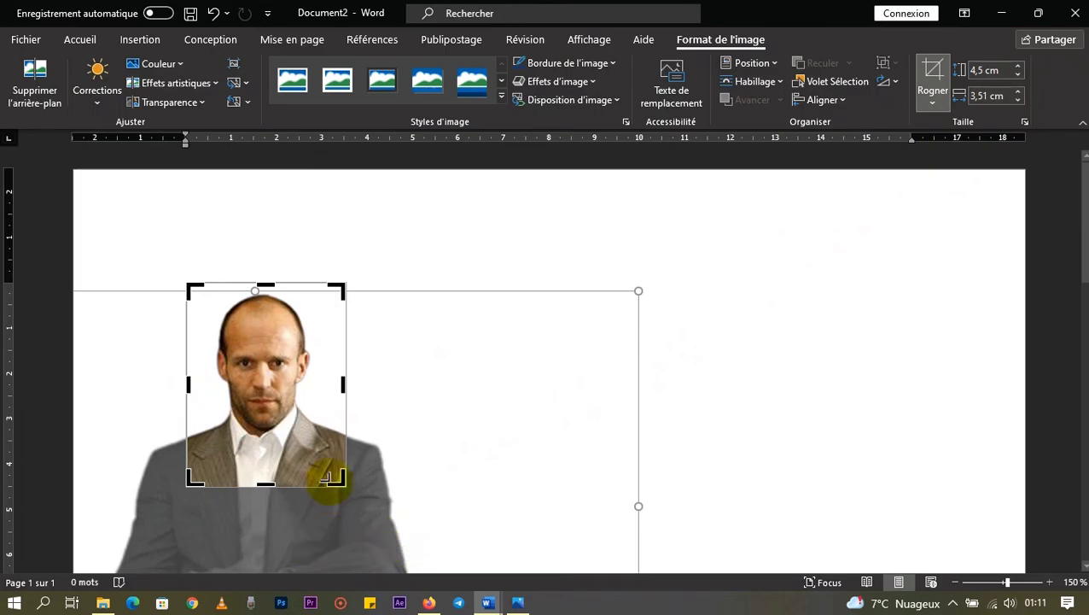
Centre the face within the crop frame and finish the crop with a thin dark border around the picture
scroll(331, 477, up, 9)
scroll(394, 364, down, 2)
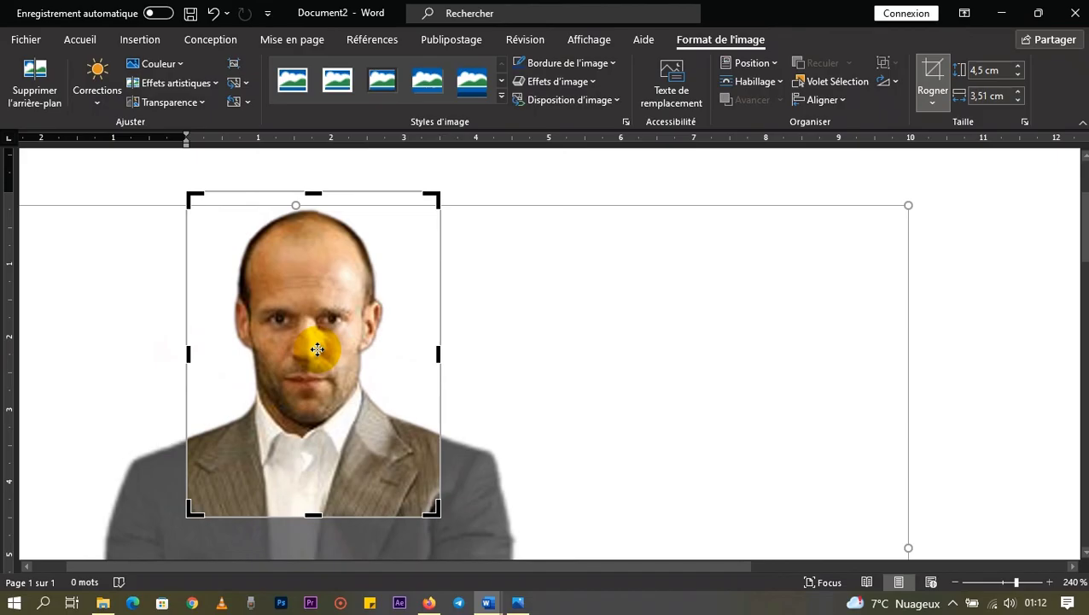
drag(314, 346, 318, 347)
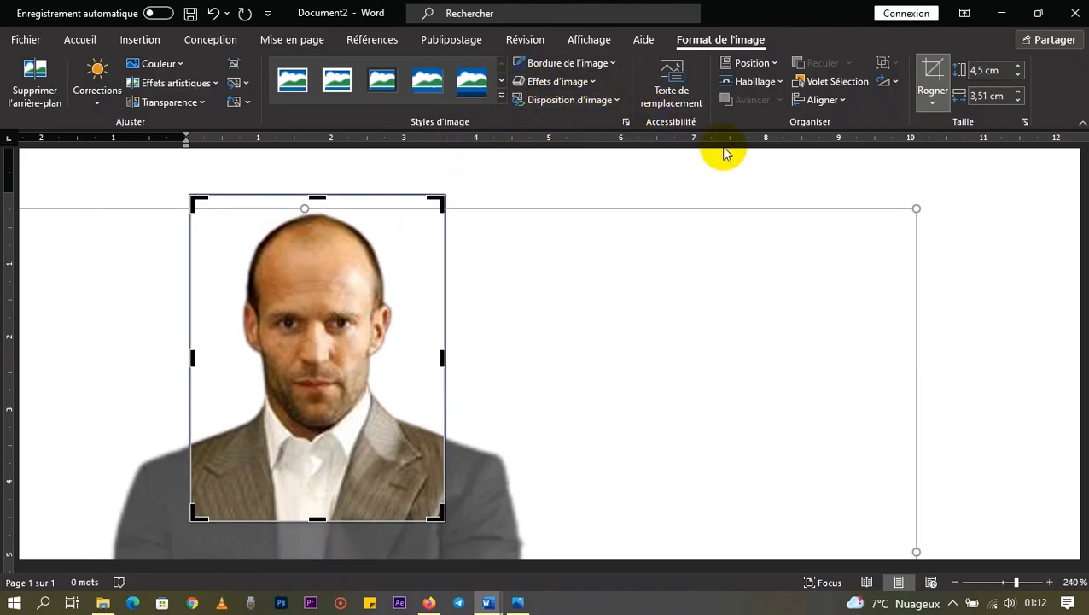
click(931, 73)
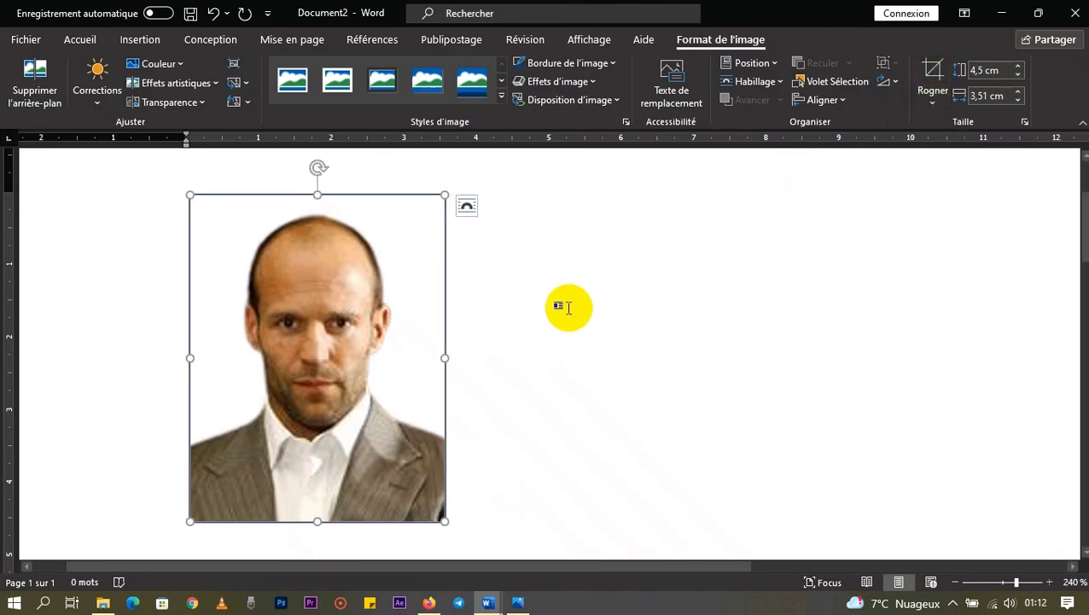
click(565, 408)
Copy the cropped portrait and paste it repeatedly to fill the page with five rows of four ID photos
scroll(557, 394, down, 7)
scroll(558, 395, down, 7)
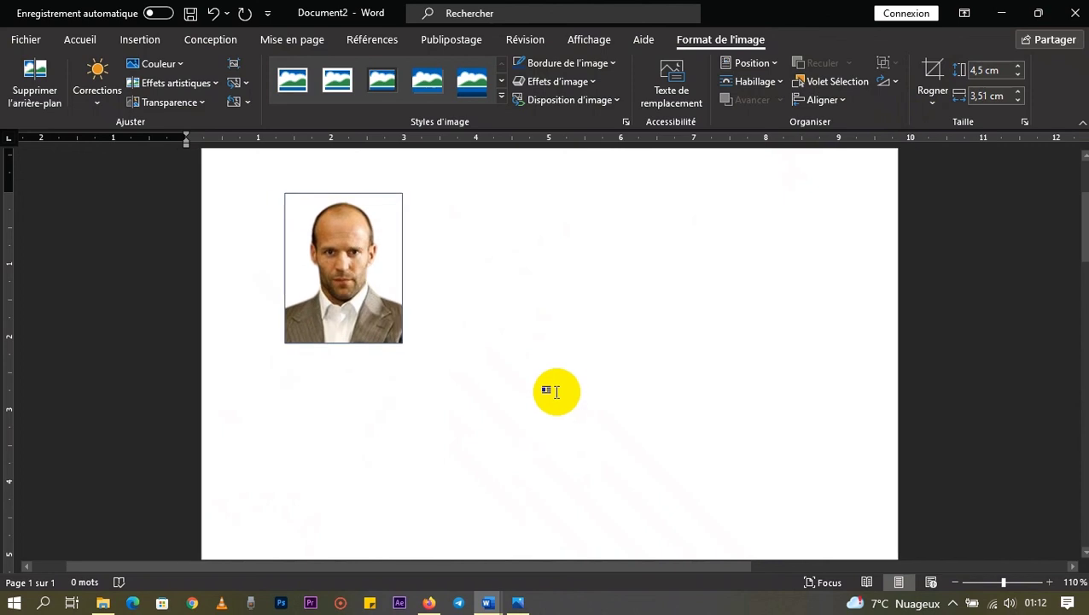
click(394, 323)
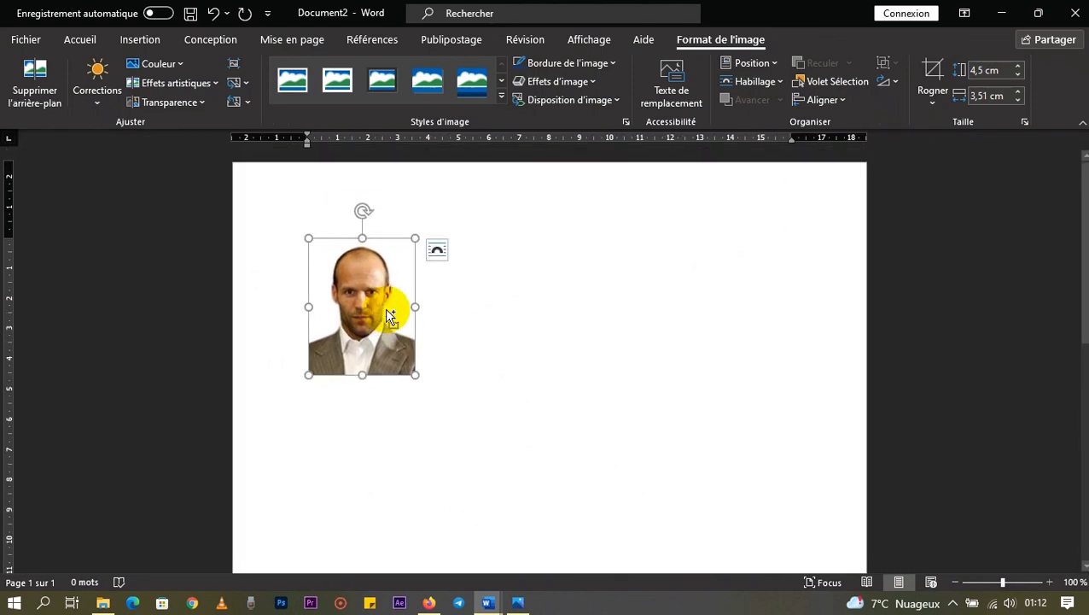
key(ctrl+c)
key(ctrl+v)
key(ctrl+v)
key(ctrl+v)
key(ctrl+v)
key(ctrl+v)
key(ctrl+v)
key(ctrl+v)
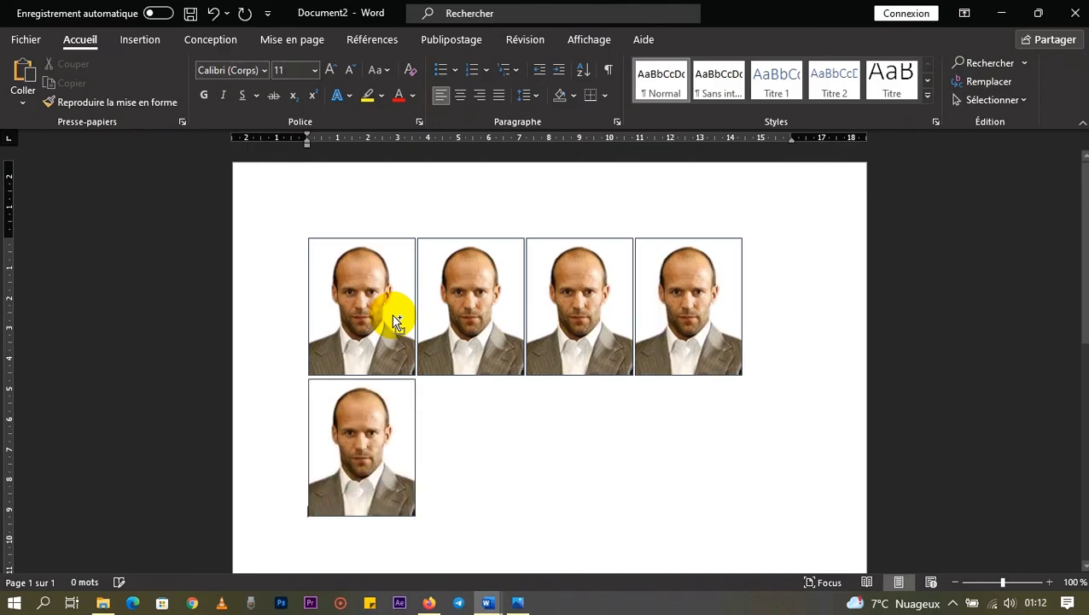
key(ctrl+v)
key(ctrl+v)
key(ctrl+v)
key(ctrl+v)
key(ctrl+v)
key(ctrl+v)
key(ctrl+v)
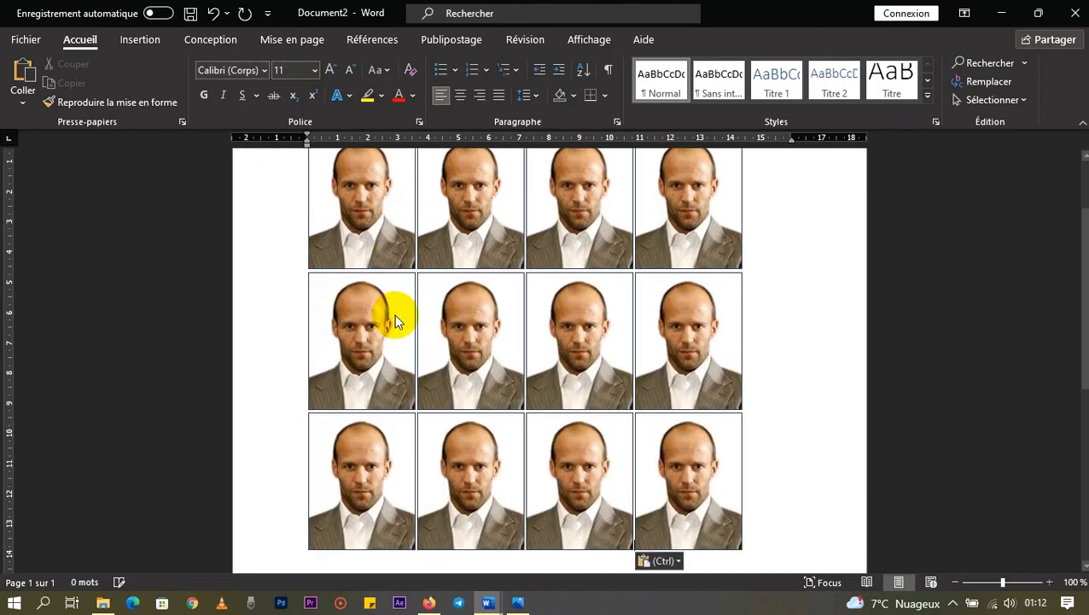
key(ctrl+v)
key(ctrl+v)
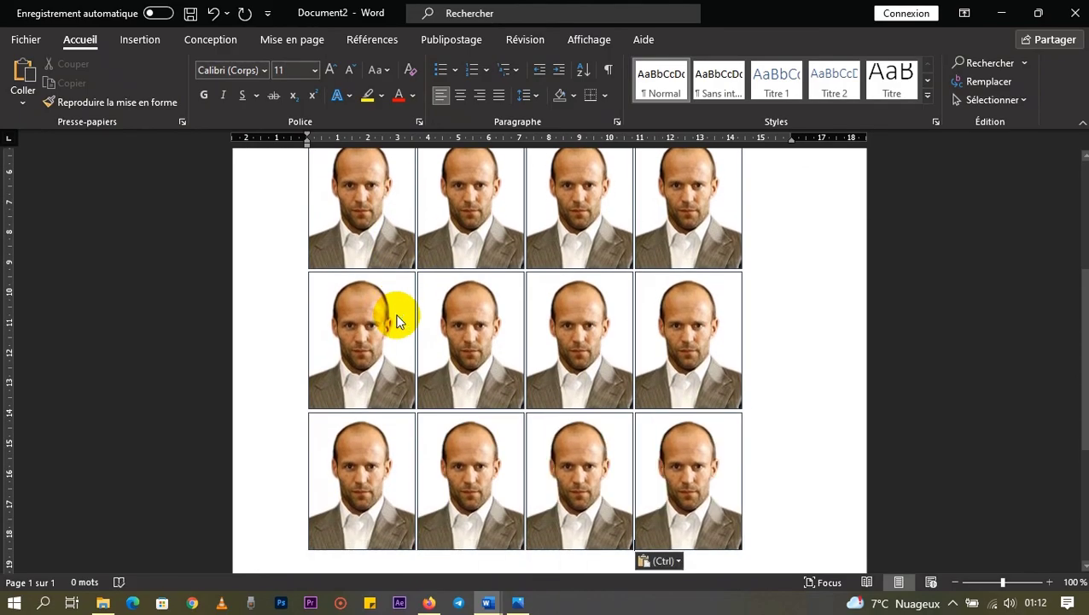
key(ctrl+v)
key(ctrl+v)
key(ctrl+v)
key(ctrl+v)
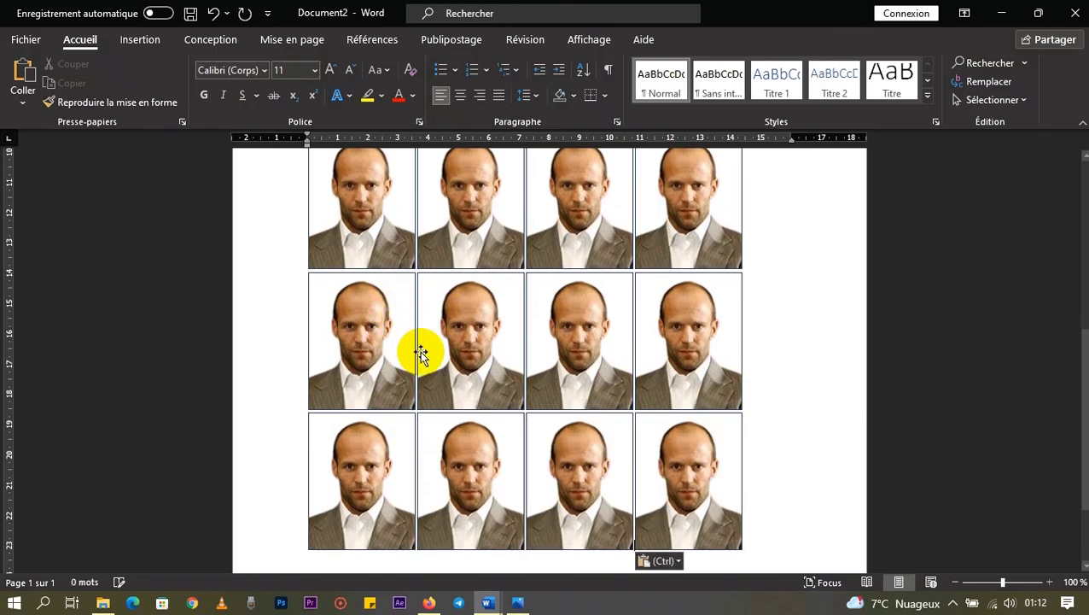
scroll(421, 353, up, 3)
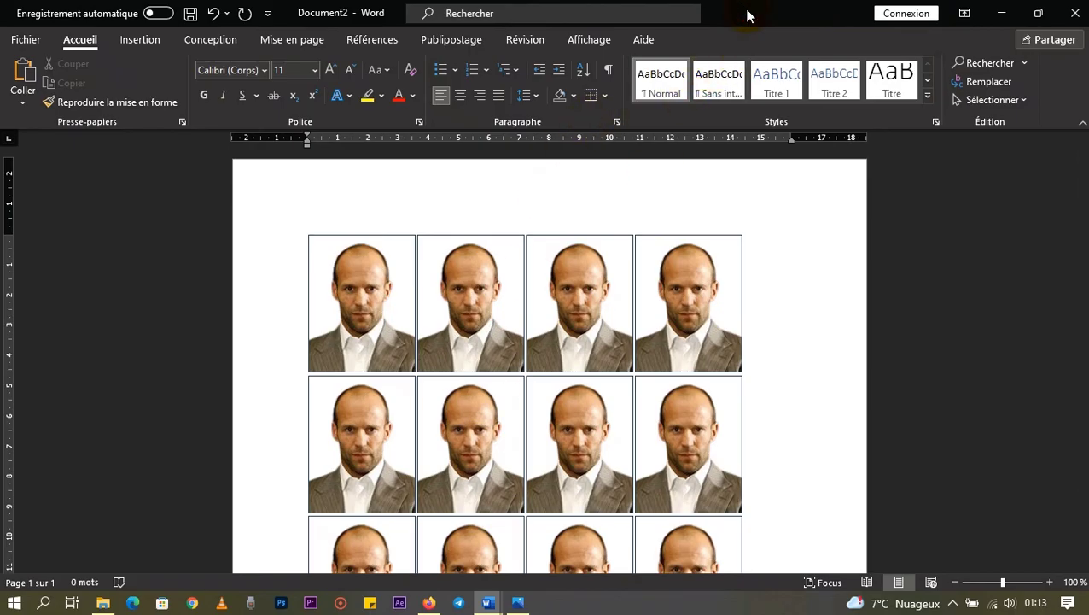
key(ctrl+v)
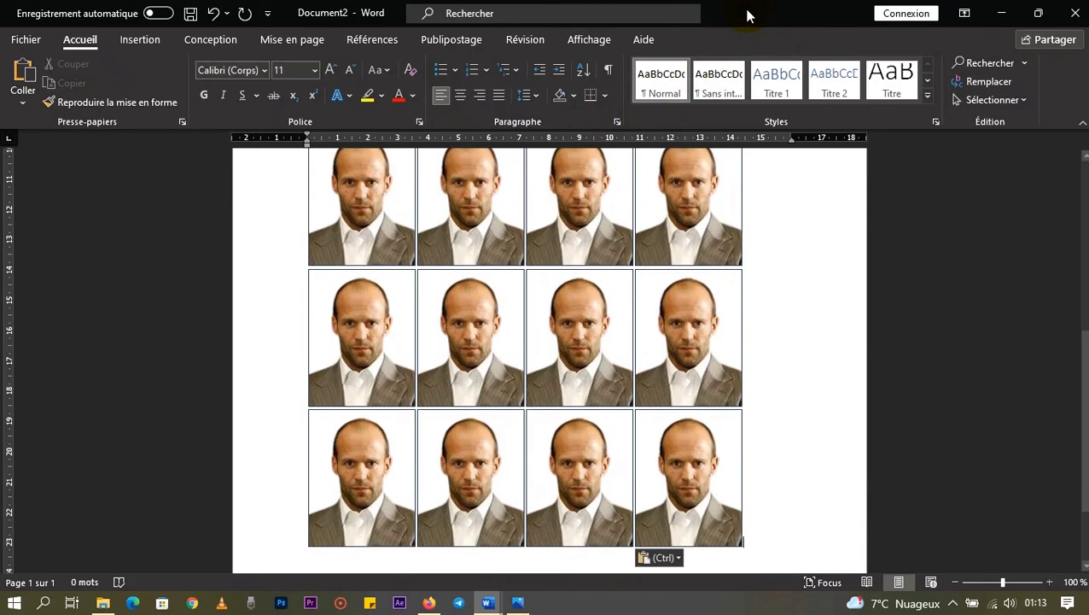
scroll(636, 369, up, 3)
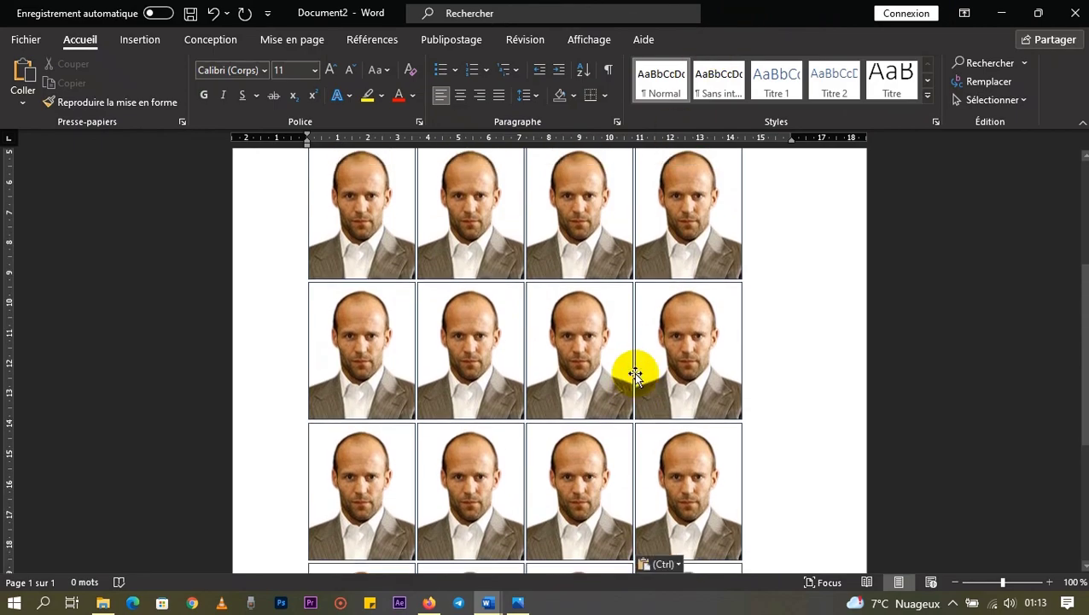
Place the Word document beside the original ID.jpg in Photos and draw a red arrow from the original to the ID photos
key(super+Right)
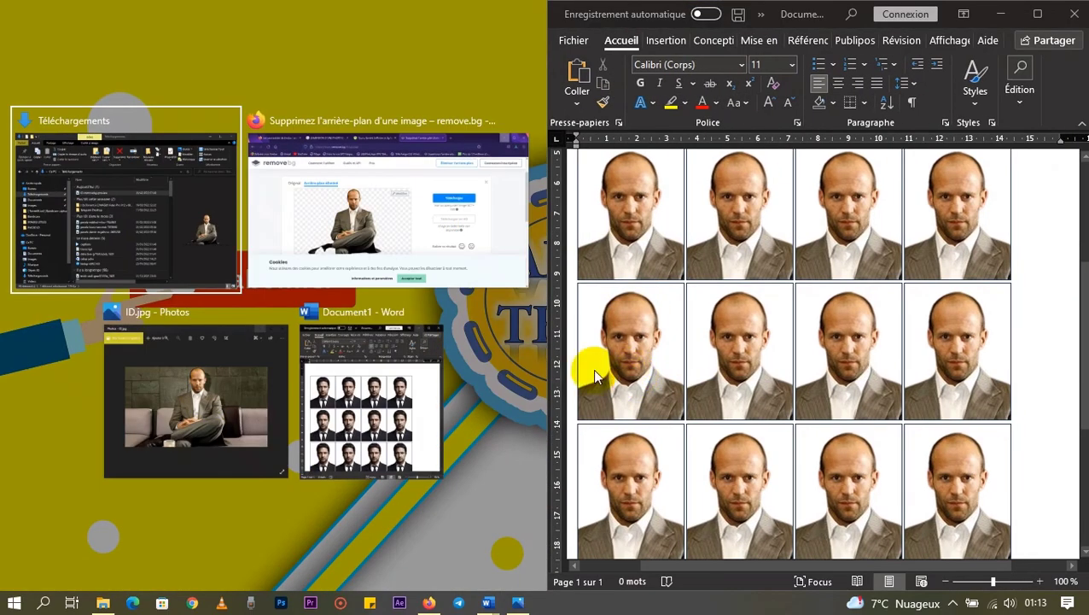
click(205, 398)
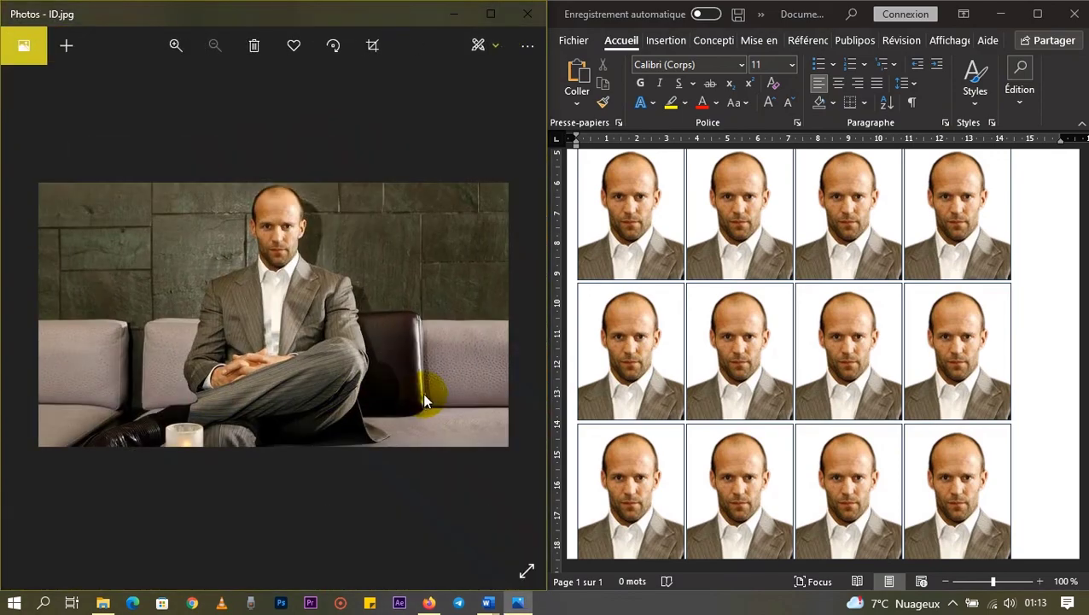
key(ctrl+shift+1)
mouse_move(356, 297)
mouse_down()
mouse_move(480, 309)
mouse_move(622, 303)
mouse_move(603, 312)
mouse_up()
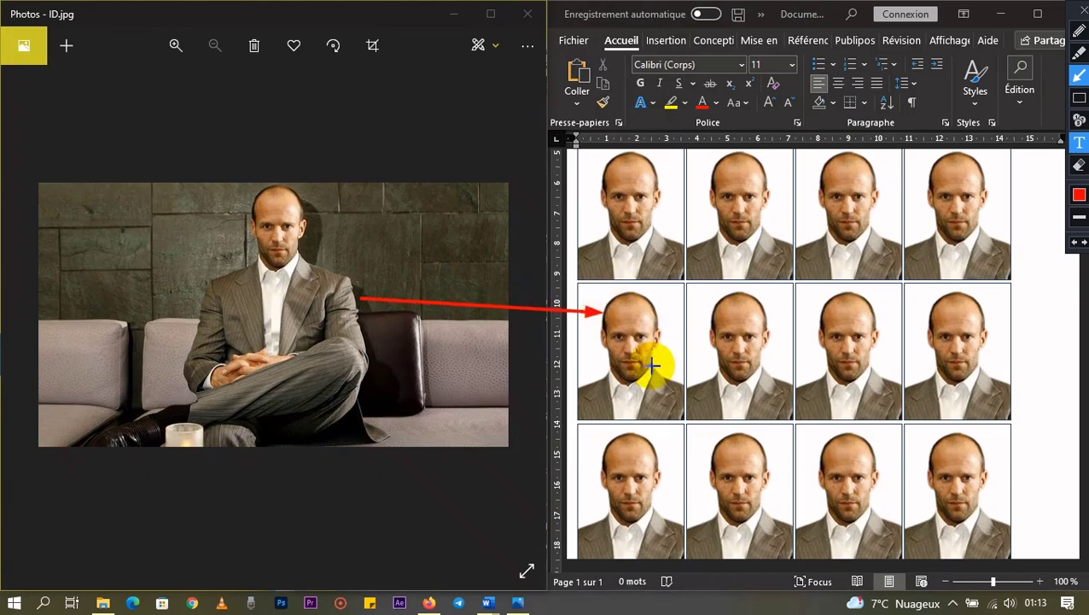